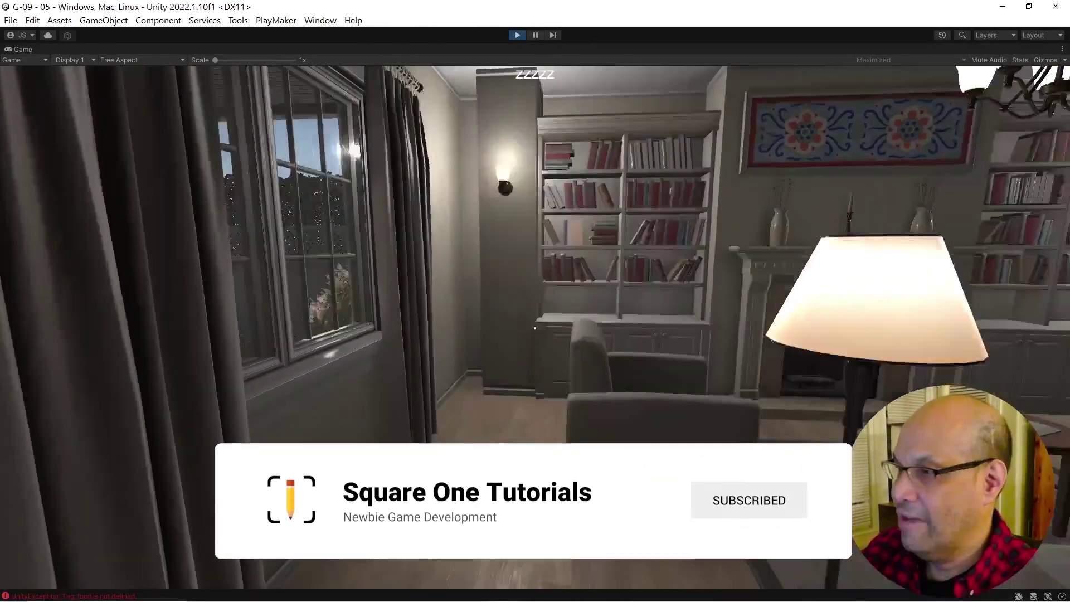
- Walk the player past the bookshelf, down the hallway, and back through the archway toward the staircase
{"action": "key", "text": "w"}
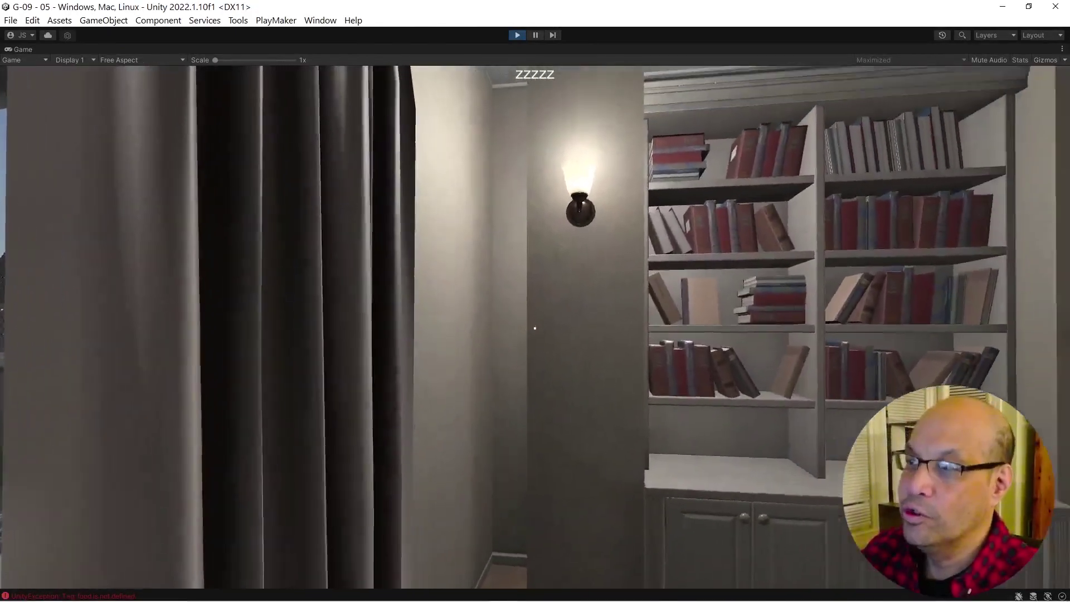
{"action": "key", "text": "w"}
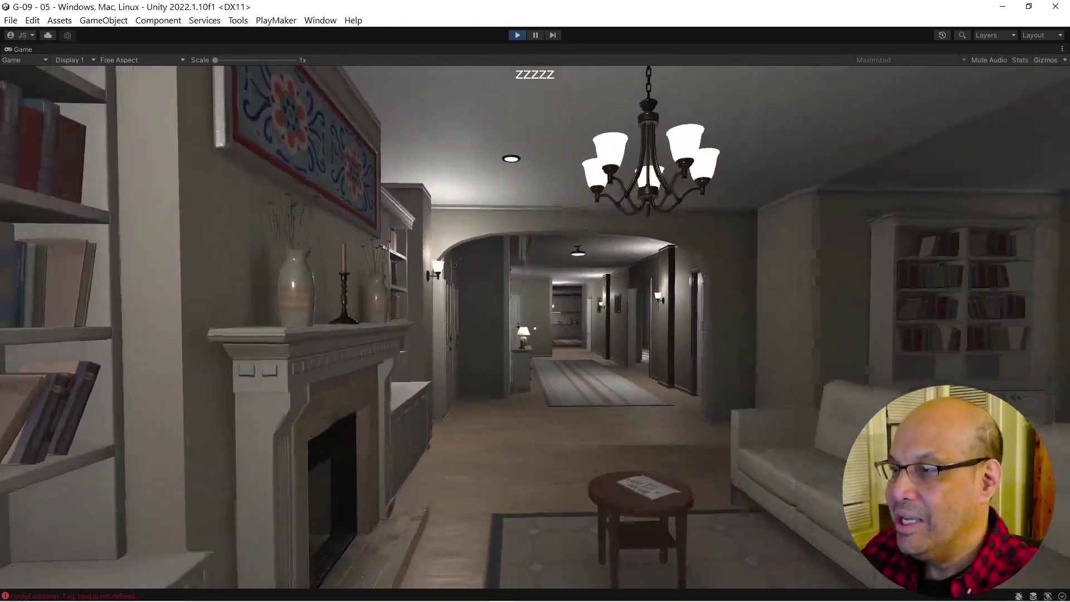
{"action": "key", "text": "w"}
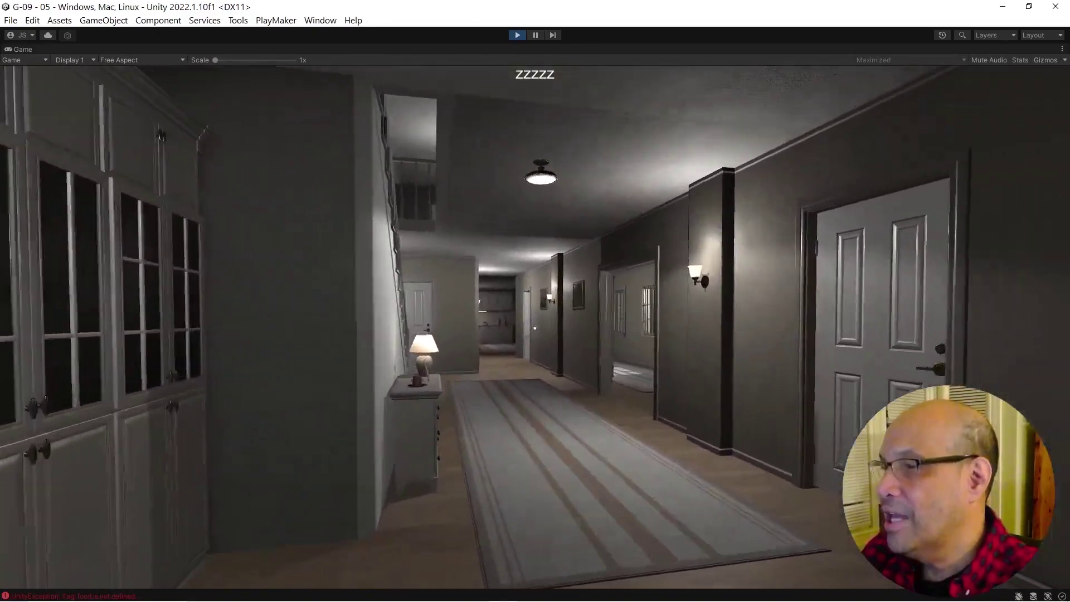
{"action": "key", "text": "w"}
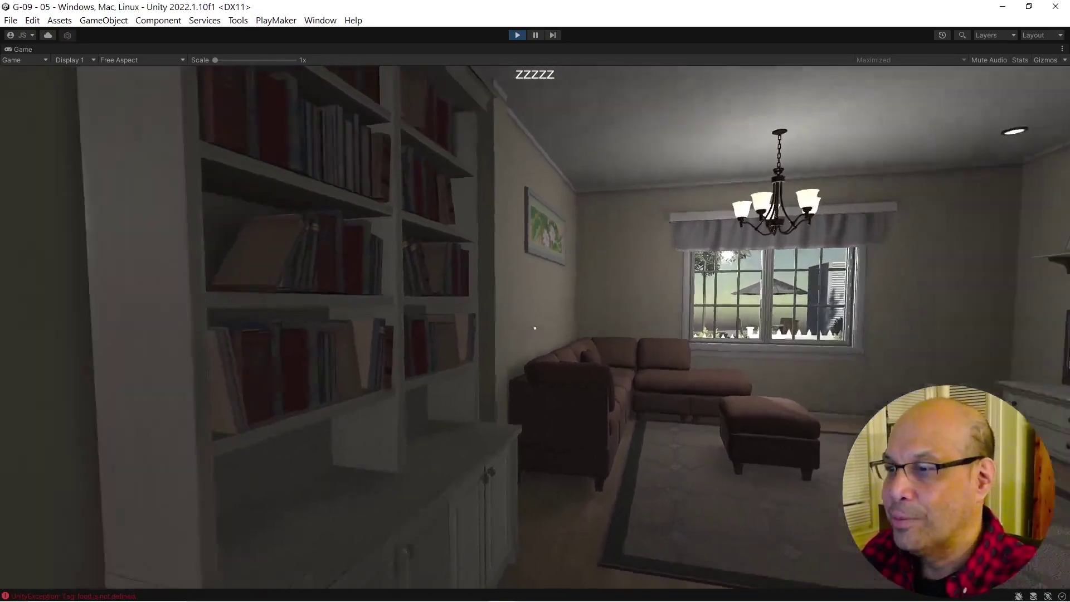
{"action": "key", "text": "s"}
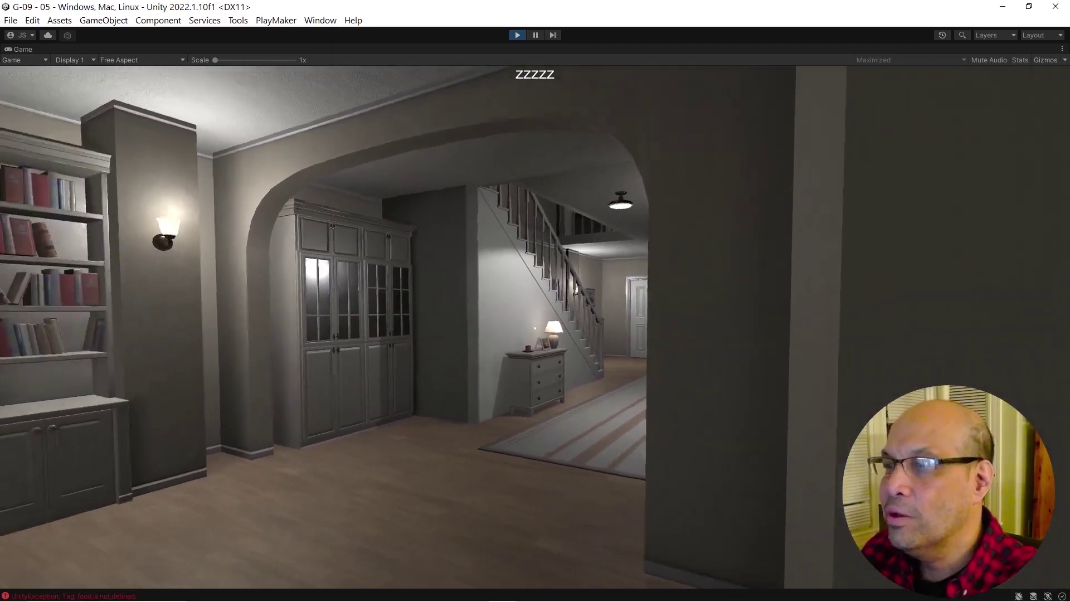
{"action": "key", "text": "w"}
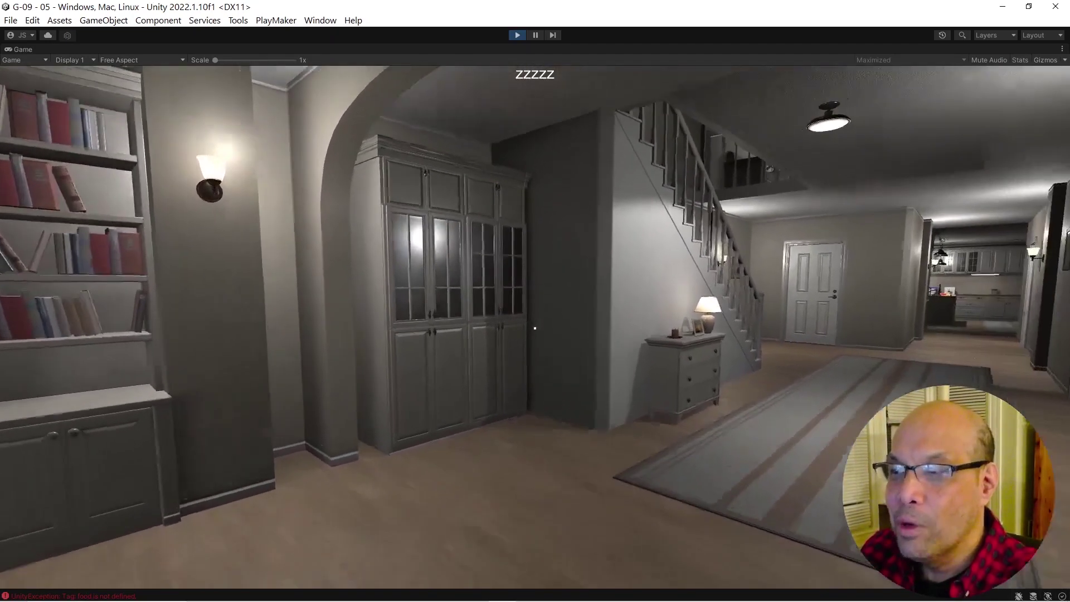
{"action": "key", "text": "w"}
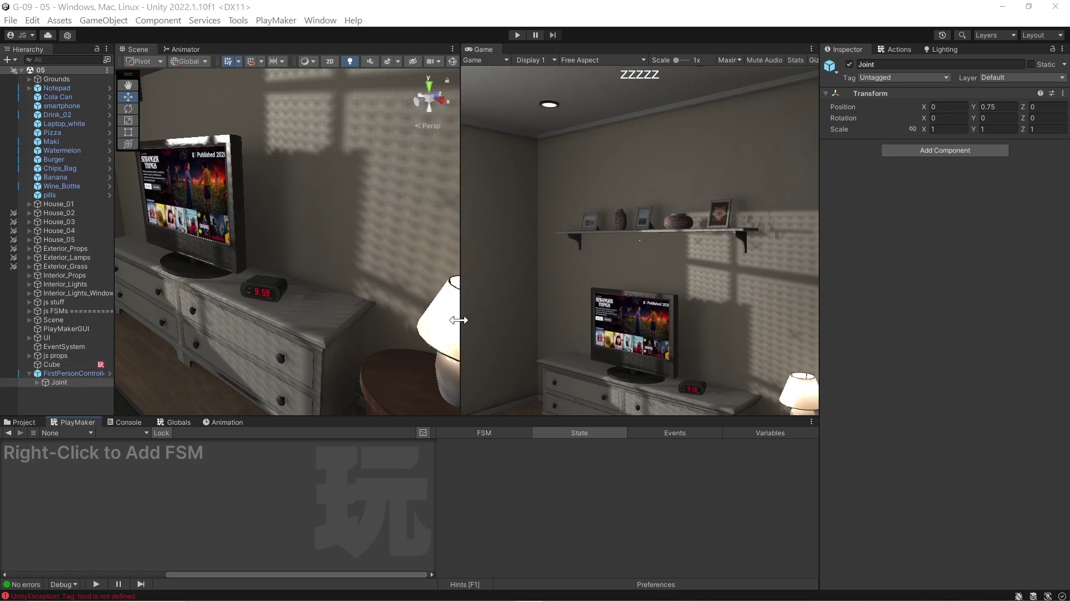
- Widen the Game view, Inspector and Hierarchy, and select the FirstPersonController
{"action": "mouse_move", "coordinate": [459, 320]}
{"action": "left_mouse_down"}
{"action": "mouse_move", "coordinate": [413, 319]}
{"action": "mouse_move", "coordinate": [438, 321]}
{"action": "left_mouse_up"}
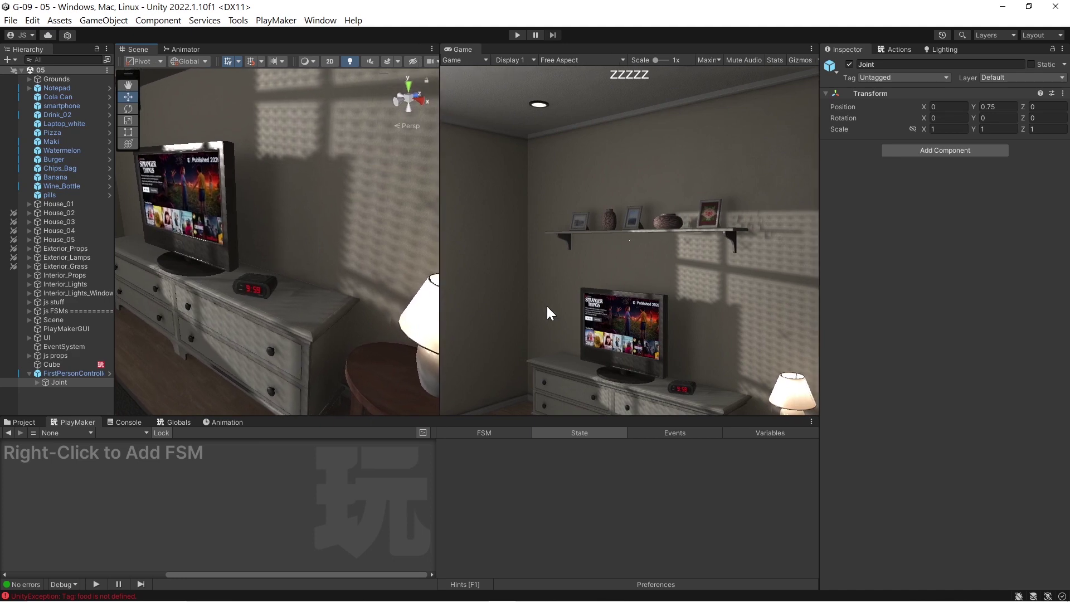
{"action": "left_click", "coordinate": [76, 373]}
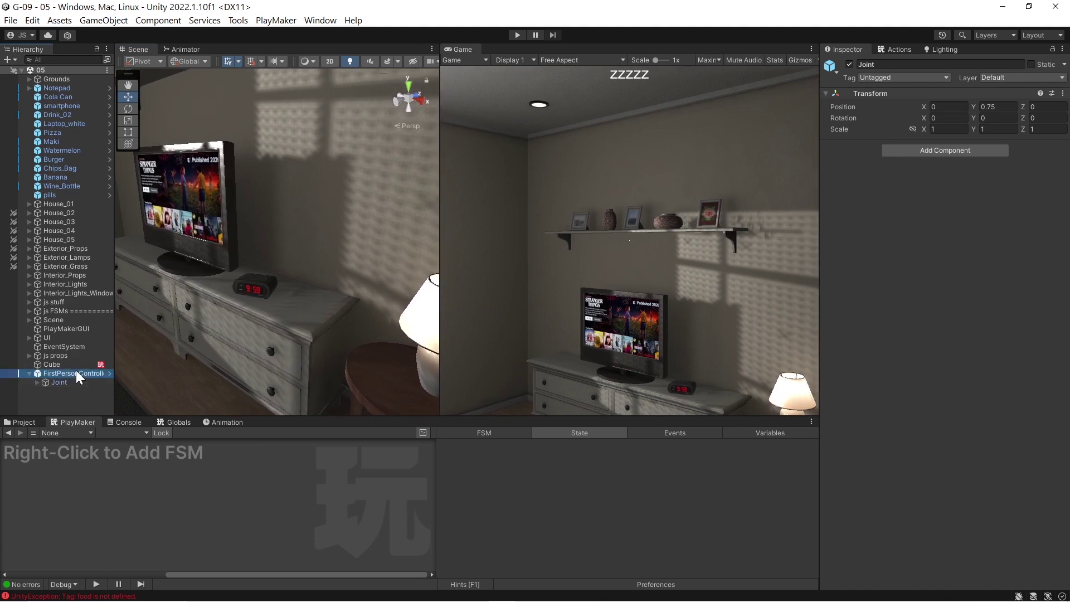
{"action": "left_click", "coordinate": [59, 383]}
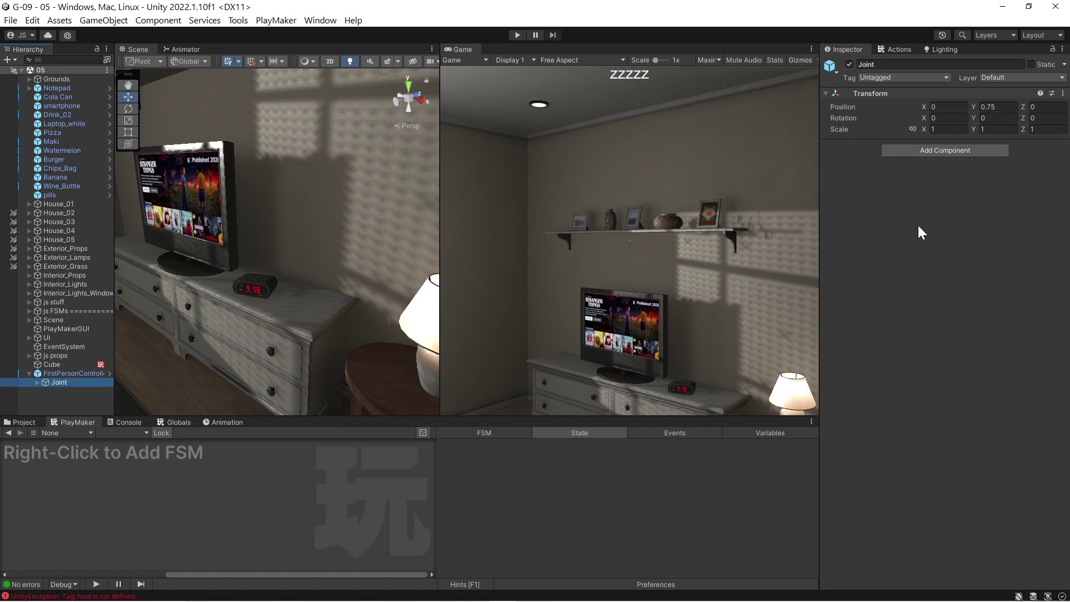
{"action": "left_click_drag", "start_coordinate": [821, 254], "coordinate": [761, 262]}
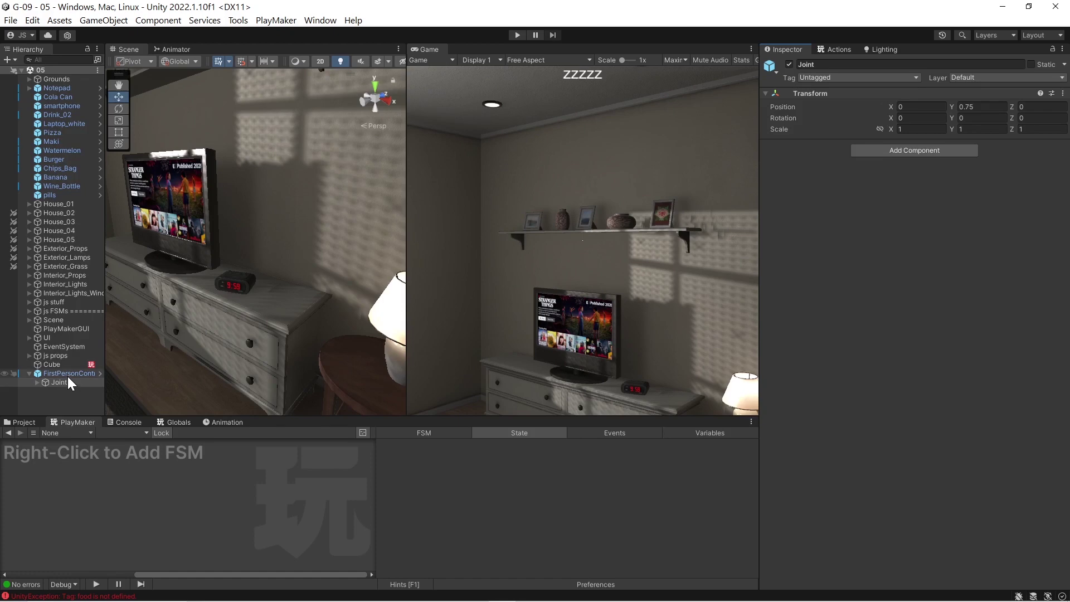
{"action": "left_click_drag", "start_coordinate": [103, 380], "coordinate": [139, 375]}
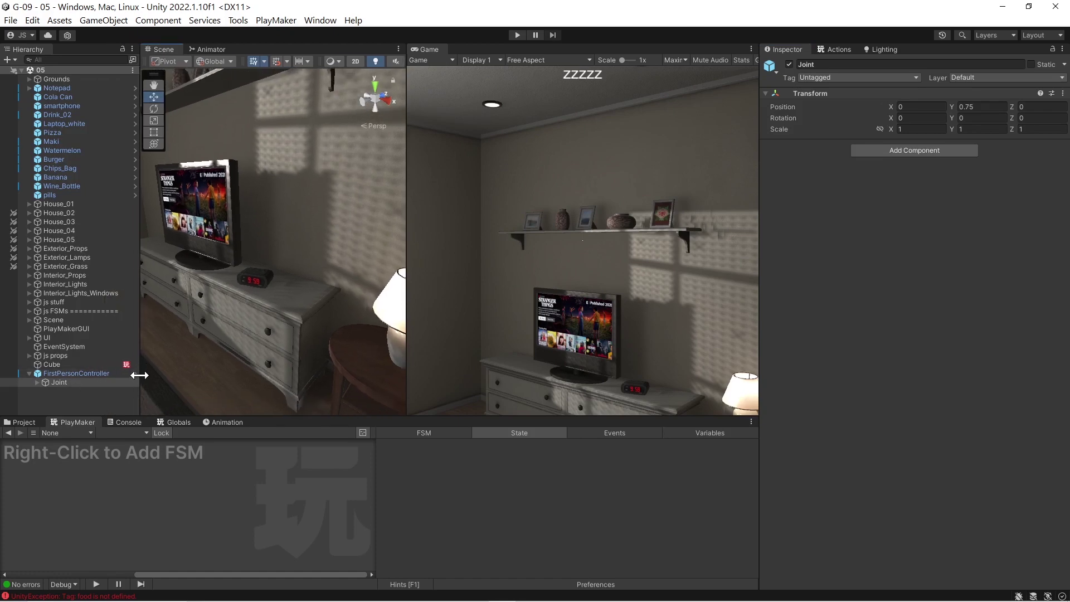
- Expand Joint to reveal PlayerCamera, rebalance the Scene and Inspector widths, and select Joint
{"action": "left_click", "coordinate": [36, 383]}
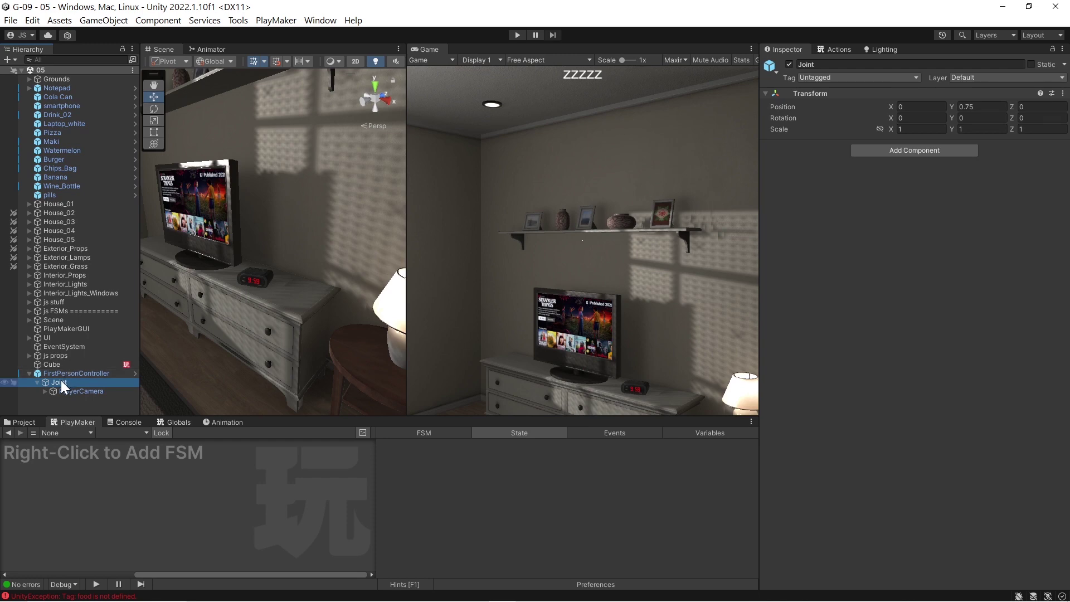
{"action": "left_click", "coordinate": [417, 262]}
{"action": "left_click_drag", "start_coordinate": [403, 263], "coordinate": [429, 266]}
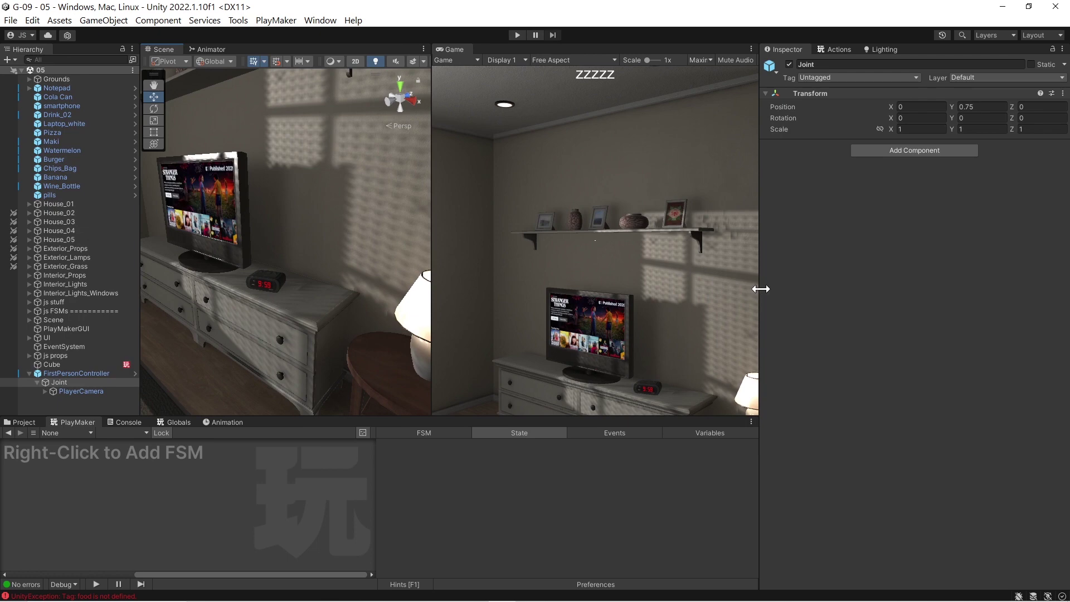
{"action": "left_click_drag", "start_coordinate": [760, 287], "coordinate": [784, 279]}
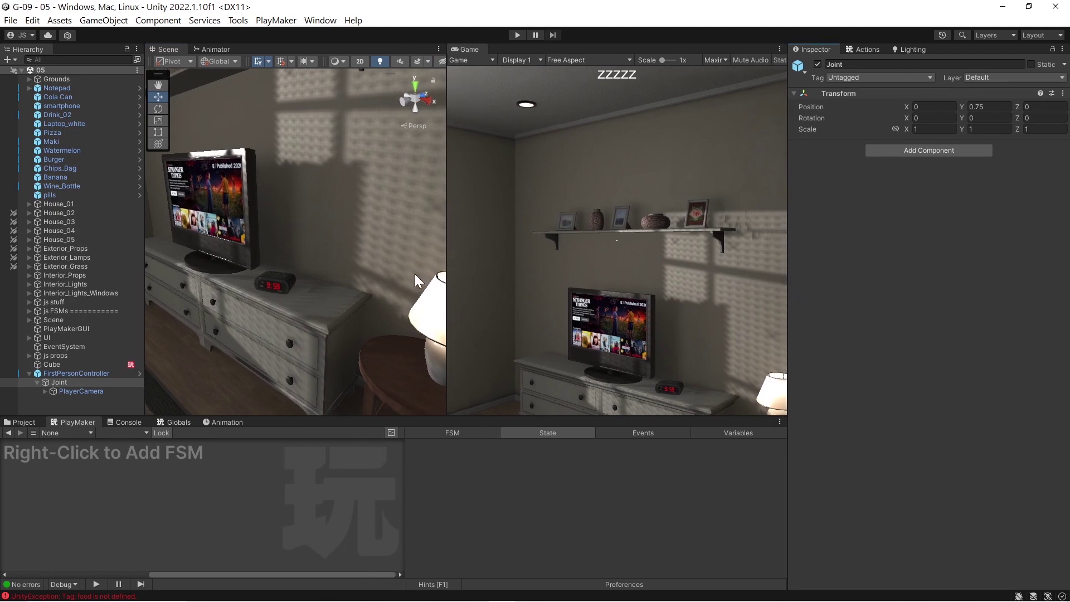
{"action": "left_click", "coordinate": [57, 382]}
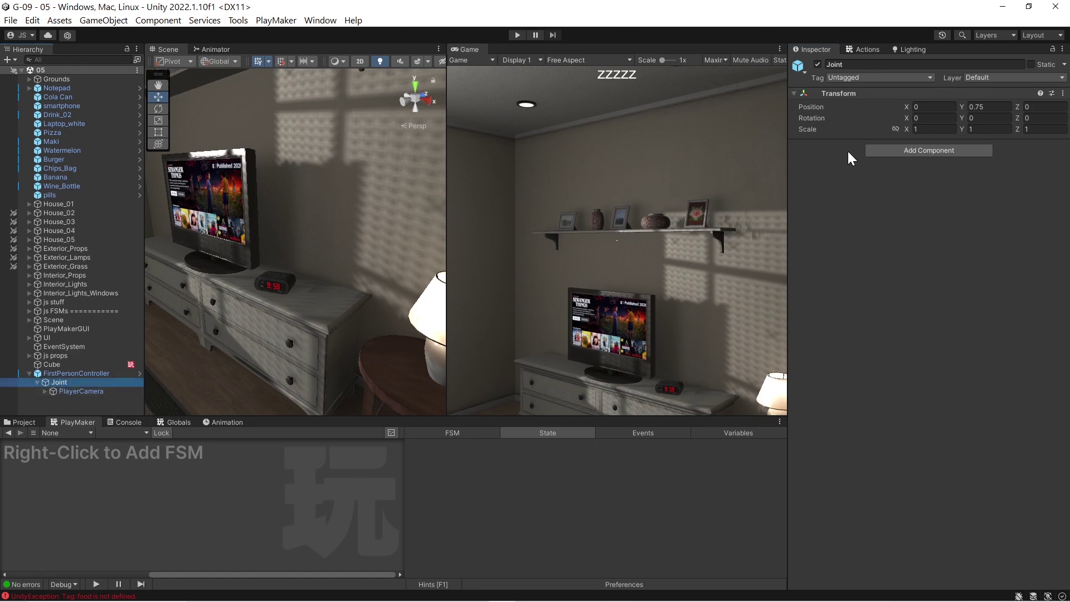
- Add an Animator component to the Joint
{"action": "left_click", "coordinate": [941, 151]}
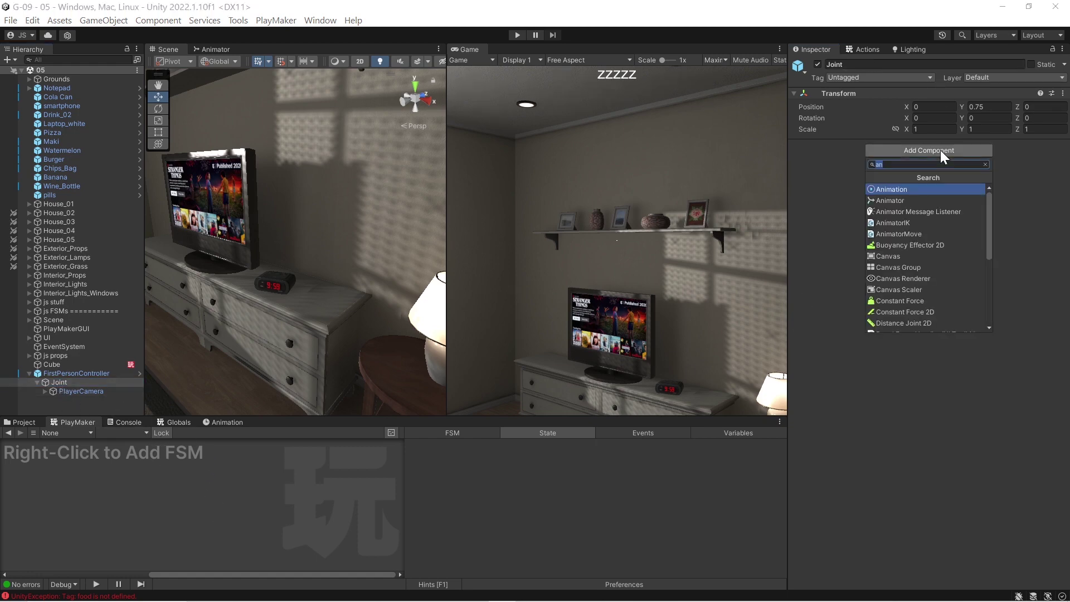
{"action": "left_click", "coordinate": [901, 200]}
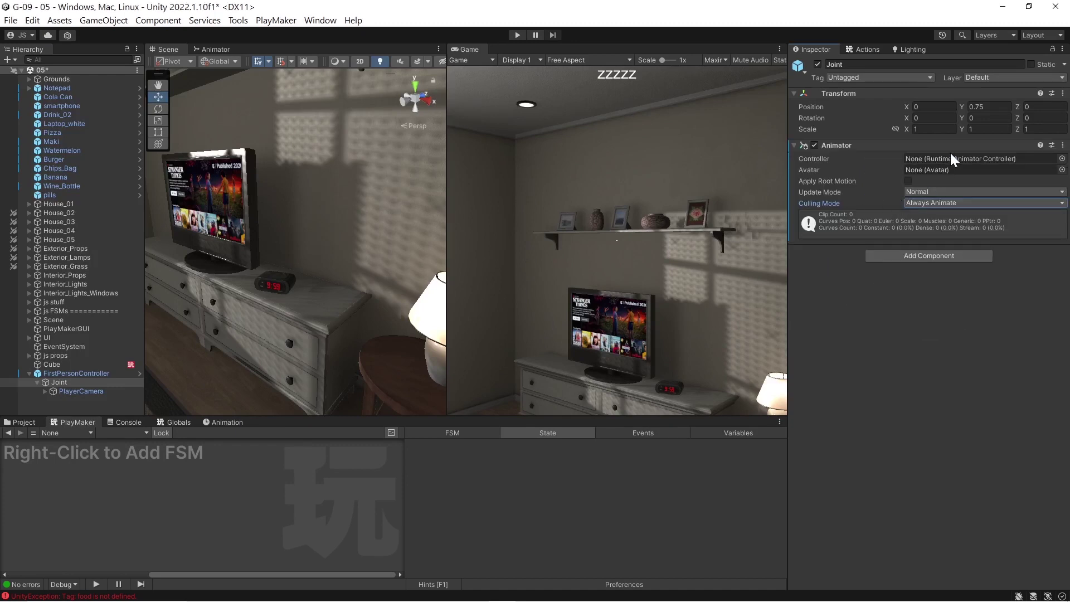
{"action": "left_click", "coordinate": [25, 423]}
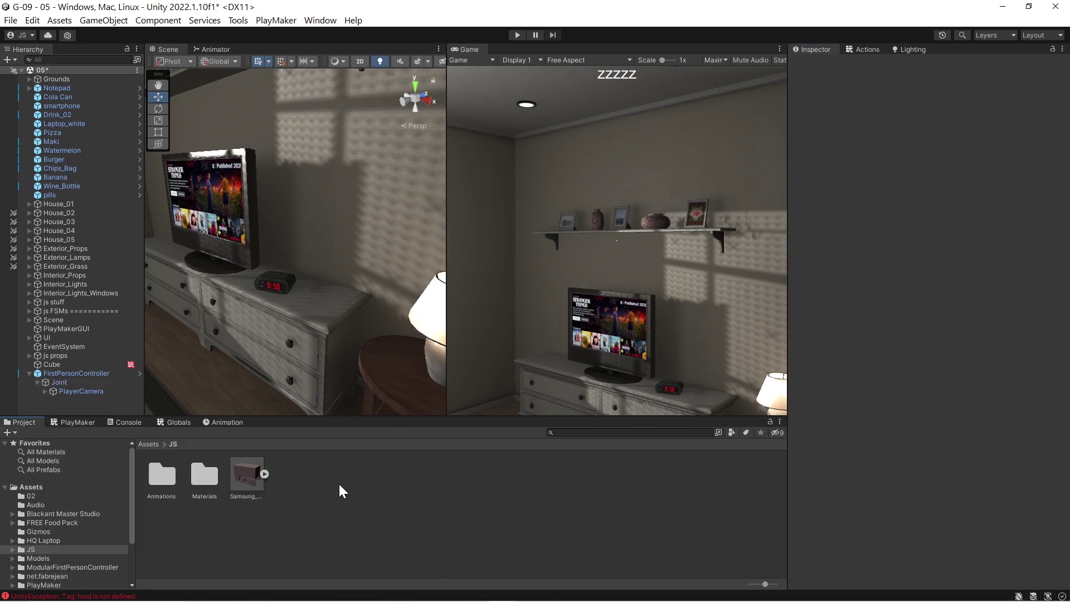
- Create an Animator Controller named HeadMotion in Assets/JS, then reselect Joint
{"action": "right_click", "coordinate": [337, 484]}
{"action": "mouse_move", "coordinate": [360, 188]}
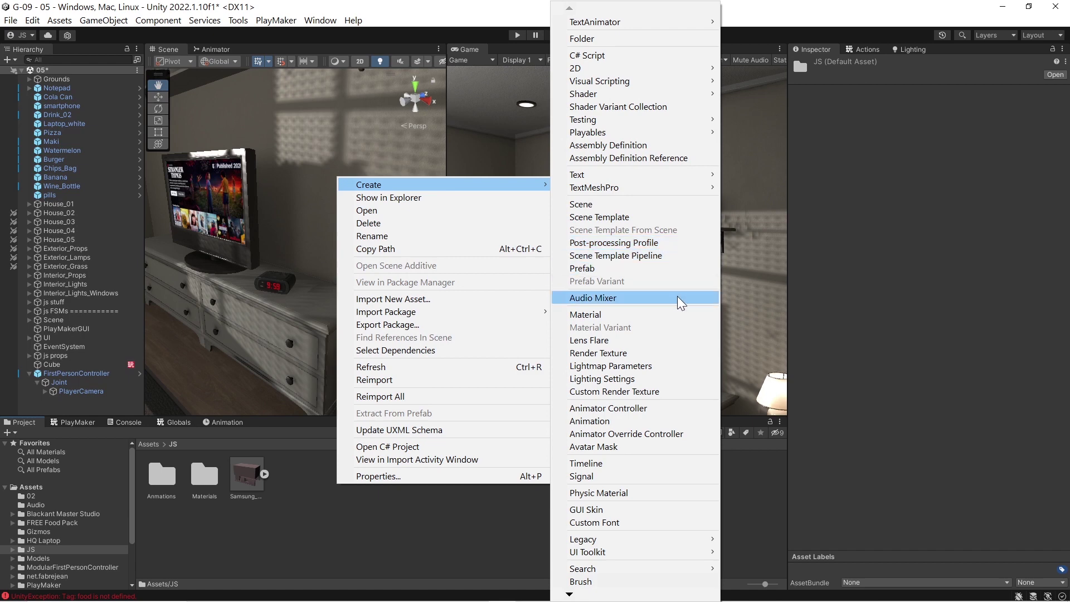
{"action": "left_click", "coordinate": [631, 412]}
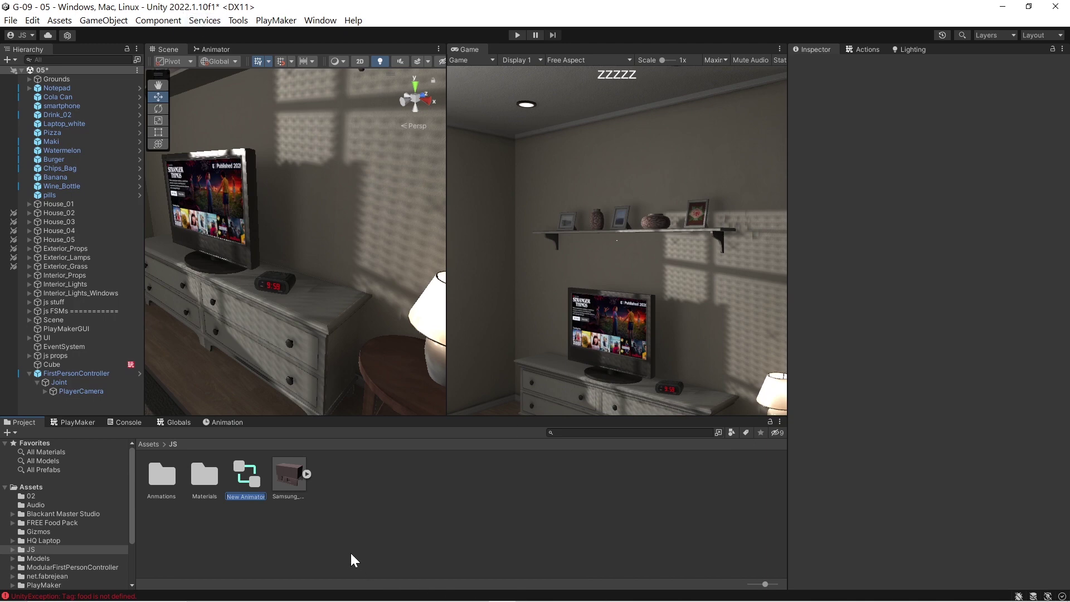
{"action": "type", "text": "HeadMotion"}
{"action": "key", "text": "Return"}
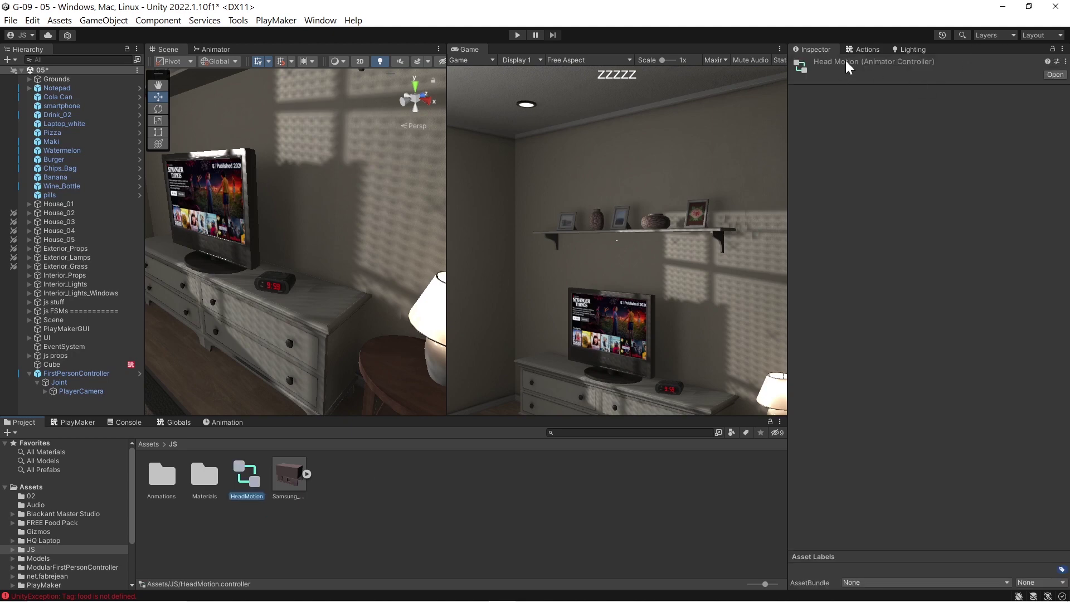
{"action": "left_click", "coordinate": [52, 382]}
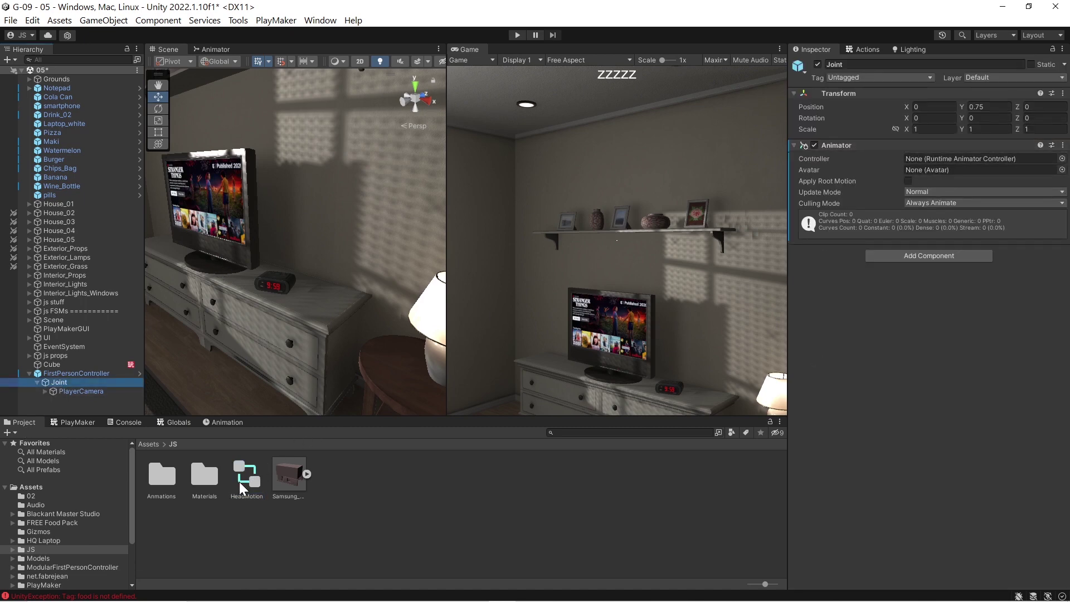
- Assign HeadMotion as the Joint Animator's controller and make the Scene and Game views taller
{"action": "left_click_drag", "start_coordinate": [771, 370], "coordinate": [898, 227]}
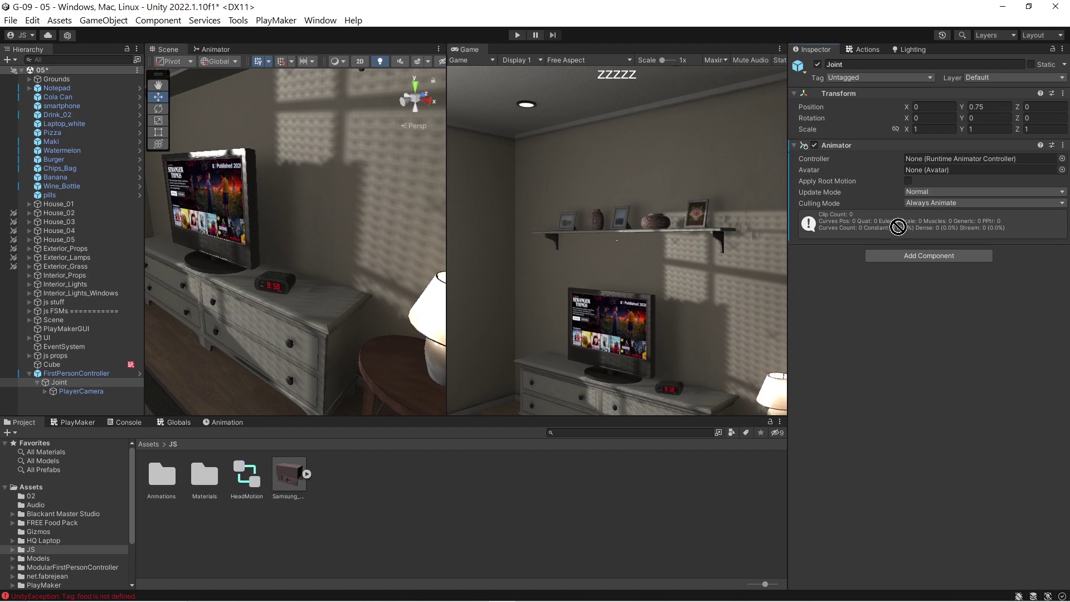
{"action": "left_click_drag", "start_coordinate": [918, 188], "coordinate": [931, 161]}
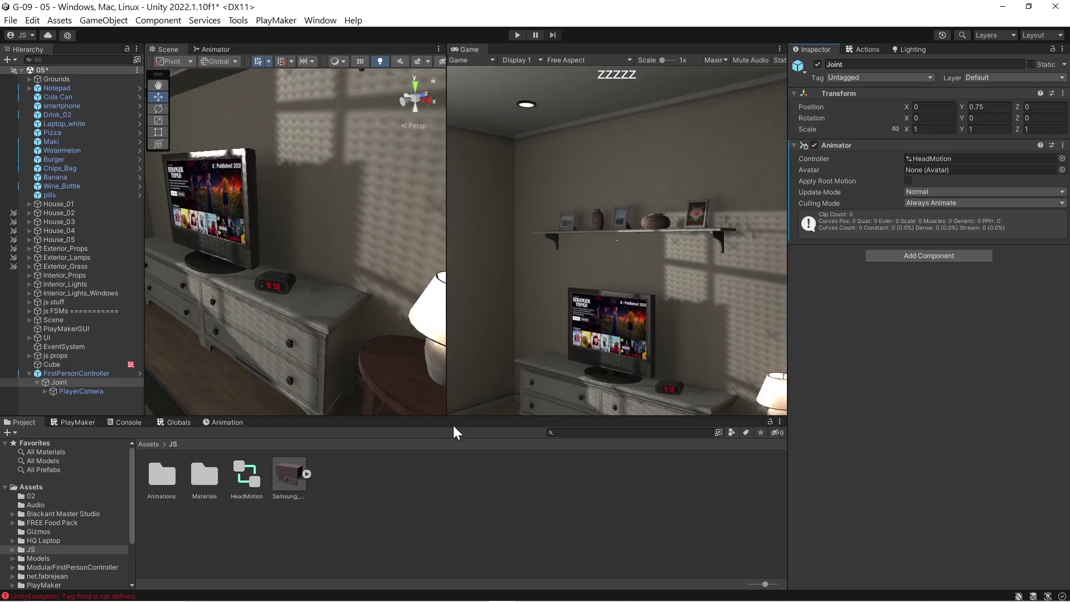
{"action": "left_click_drag", "start_coordinate": [458, 414], "coordinate": [461, 442]}
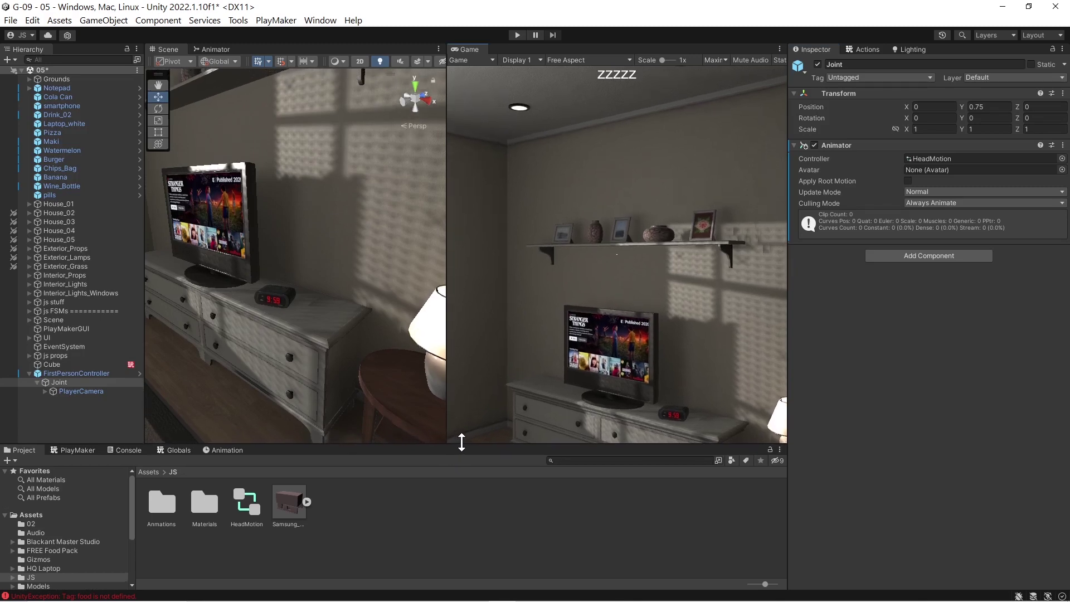
- Open the HeadMotion controller's state graph in the Animator window and give it more room
{"action": "left_click", "coordinate": [948, 159]}
{"action": "double_click", "coordinate": [948, 159]}
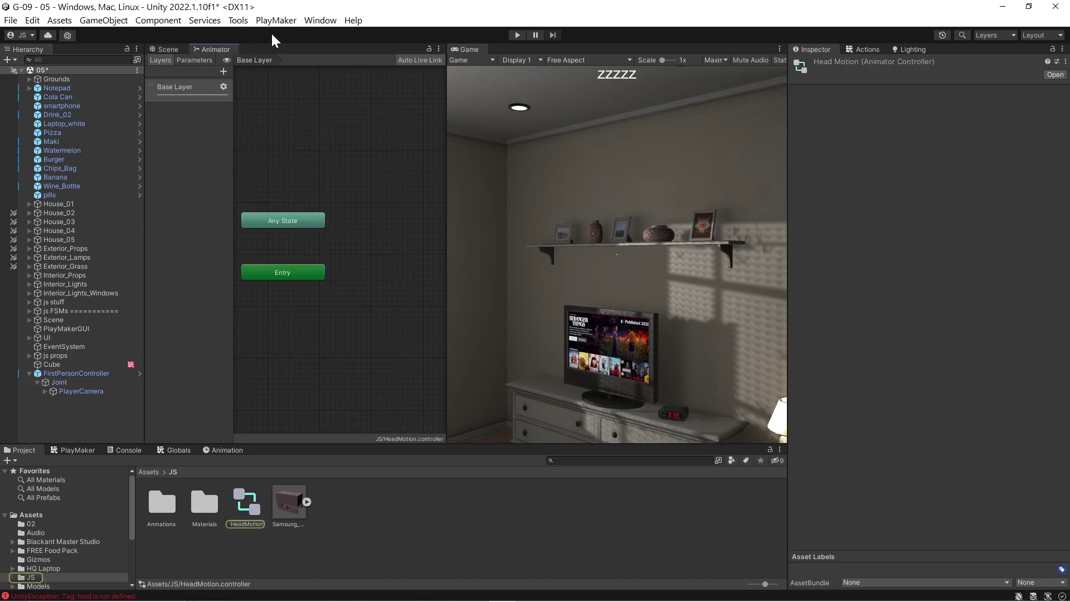
{"action": "left_click", "coordinate": [316, 22]}
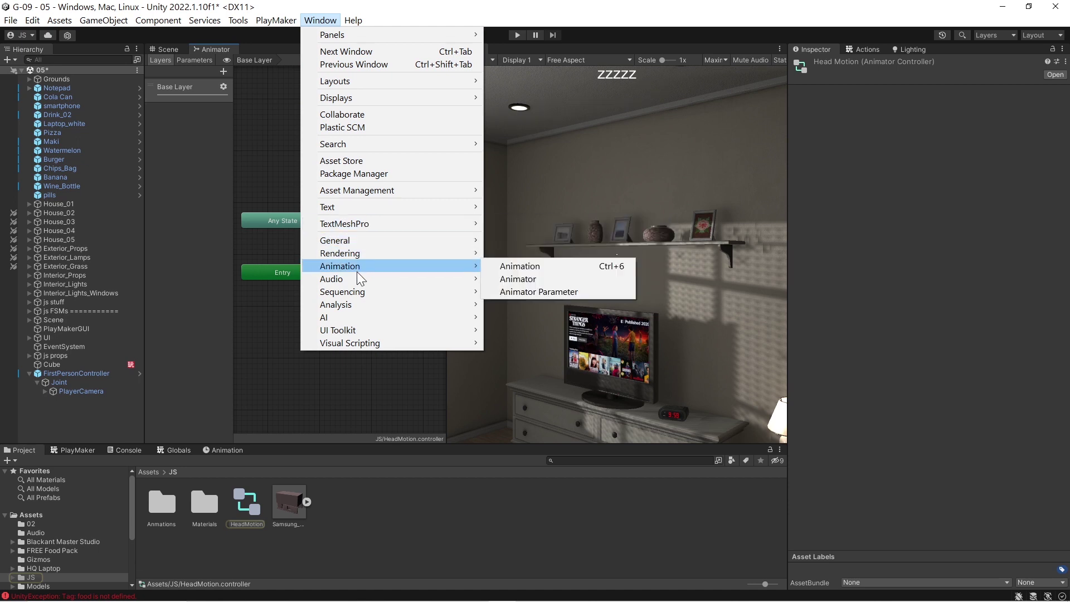
{"action": "left_click", "coordinate": [252, 353]}
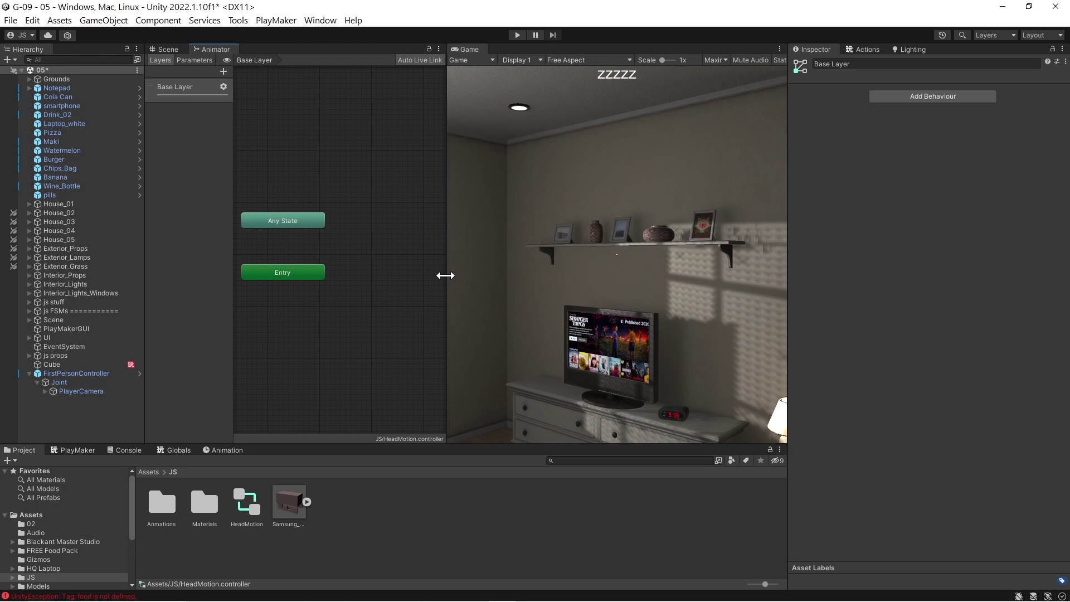
{"action": "left_click_drag", "start_coordinate": [446, 275], "coordinate": [491, 275]}
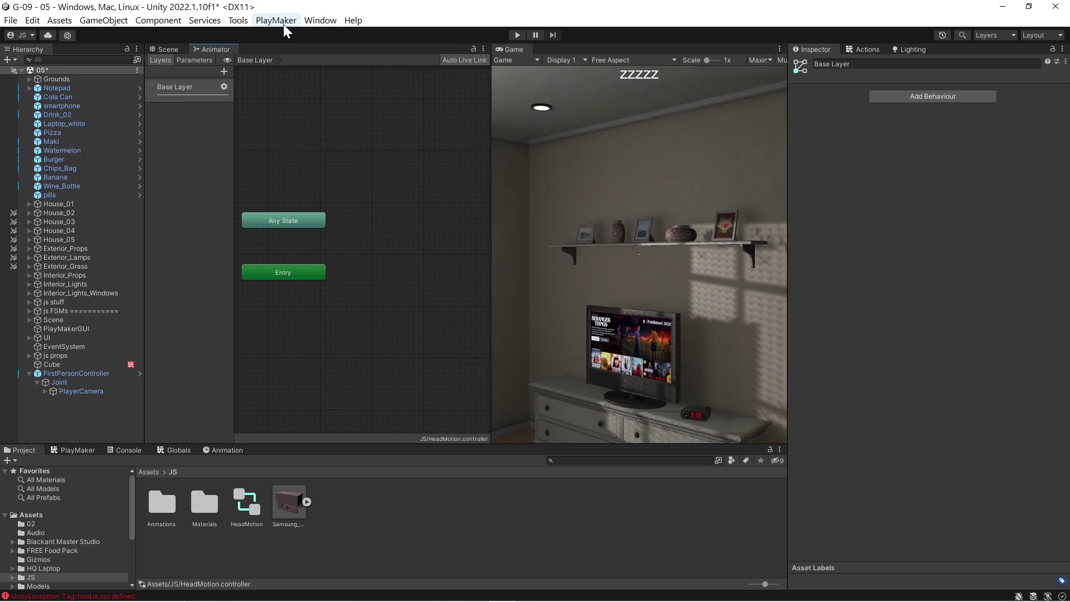
{"action": "left_click", "coordinate": [315, 21]}
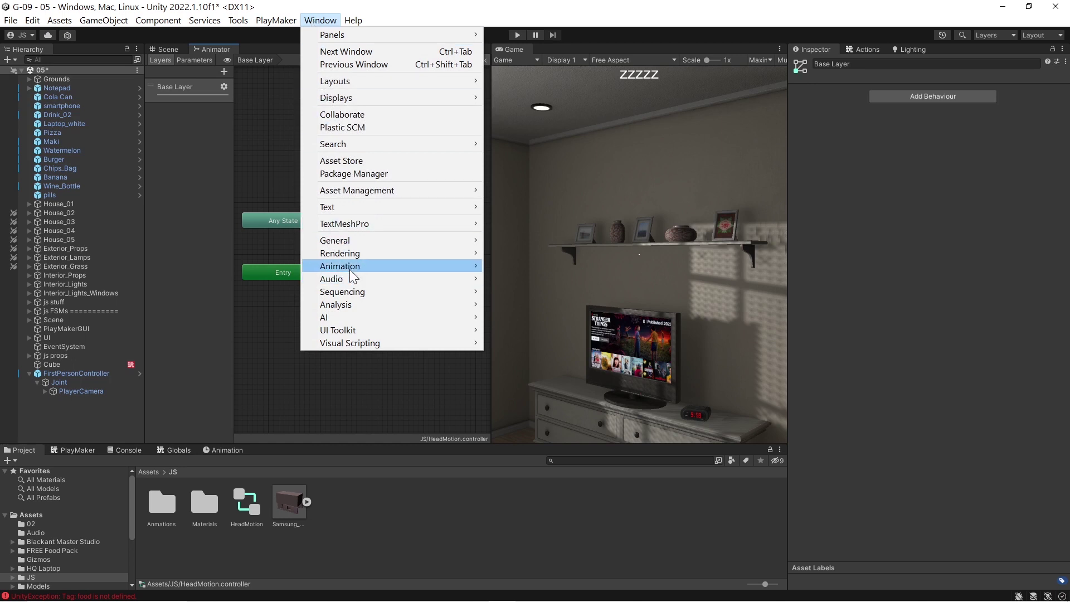
- Open the Animation window, select Joint, and start creating its first clip
{"action": "mouse_move", "coordinate": [352, 275]}
{"action": "left_click", "coordinate": [520, 267]}
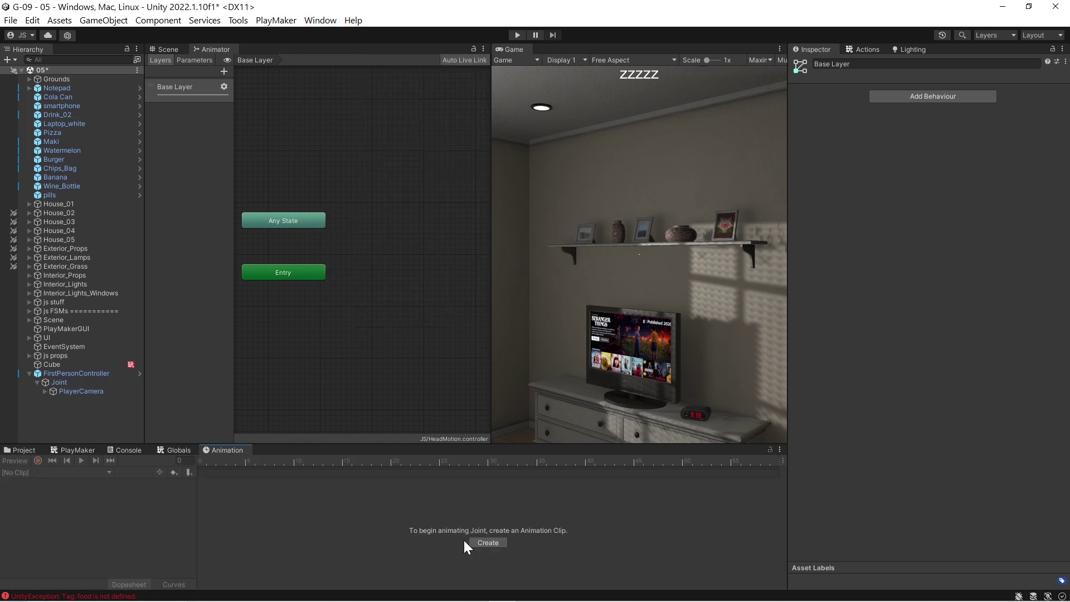
{"action": "left_click", "coordinate": [62, 382]}
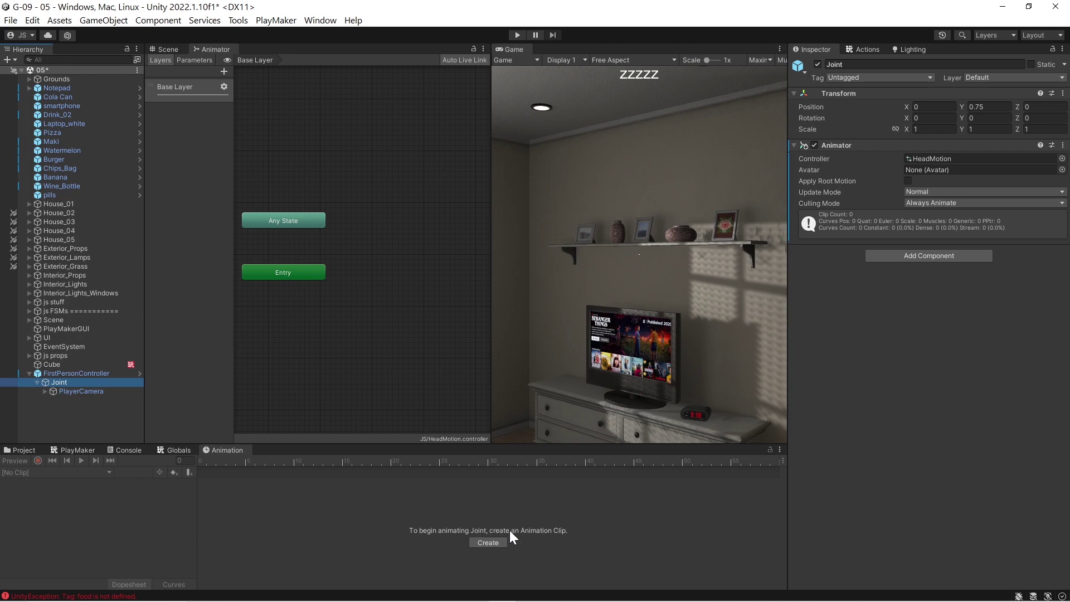
{"action": "left_click", "coordinate": [484, 543]}
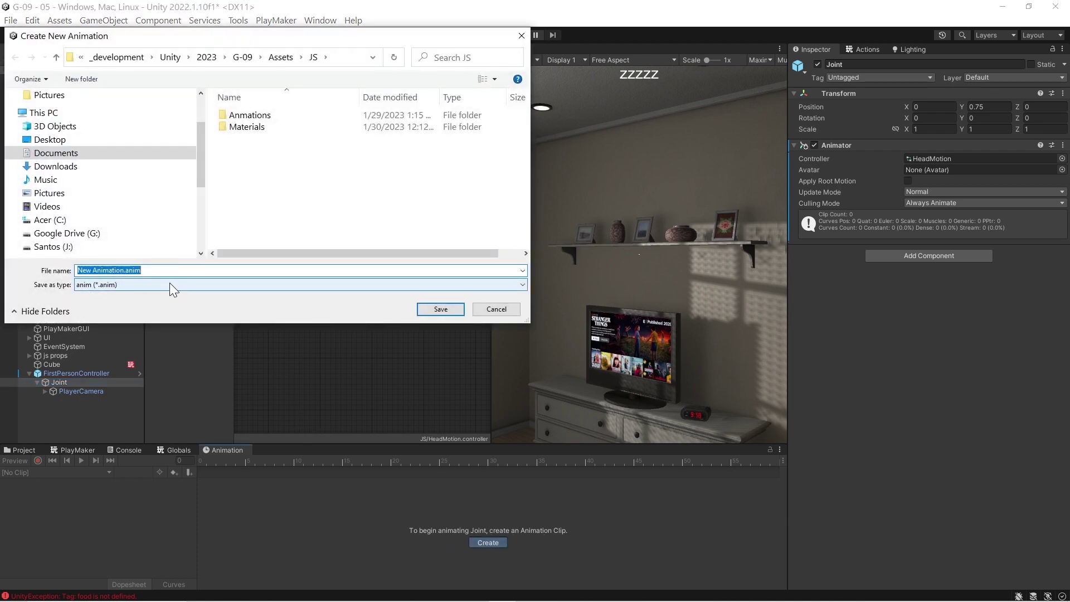
- Save the new animation clip as HeadMotion in the Assets/JS folder
{"action": "type", "text": "He"}
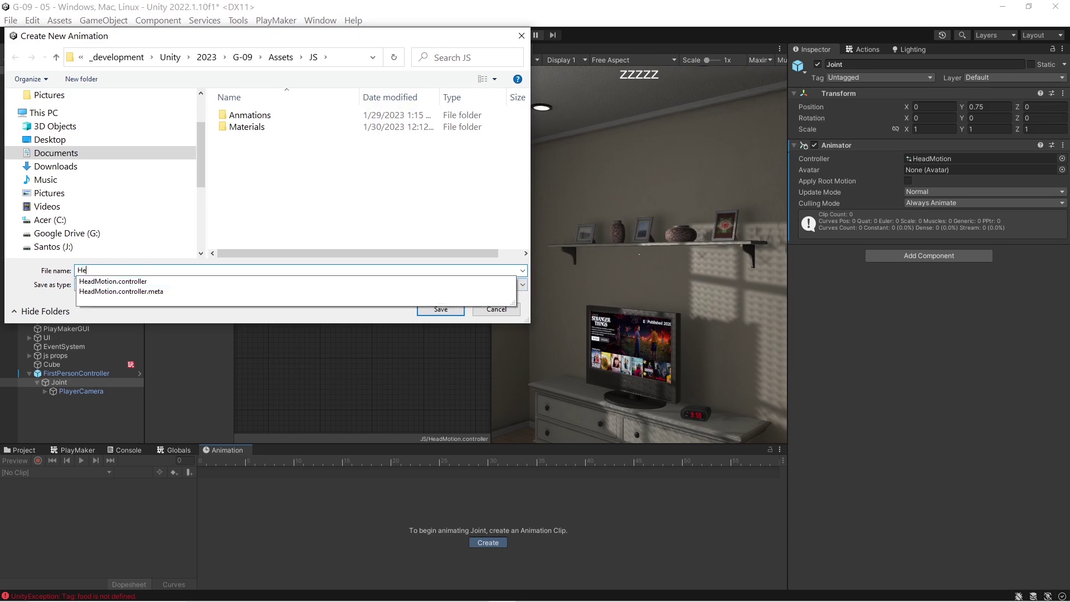
{"action": "type", "text": "adMotiu"}
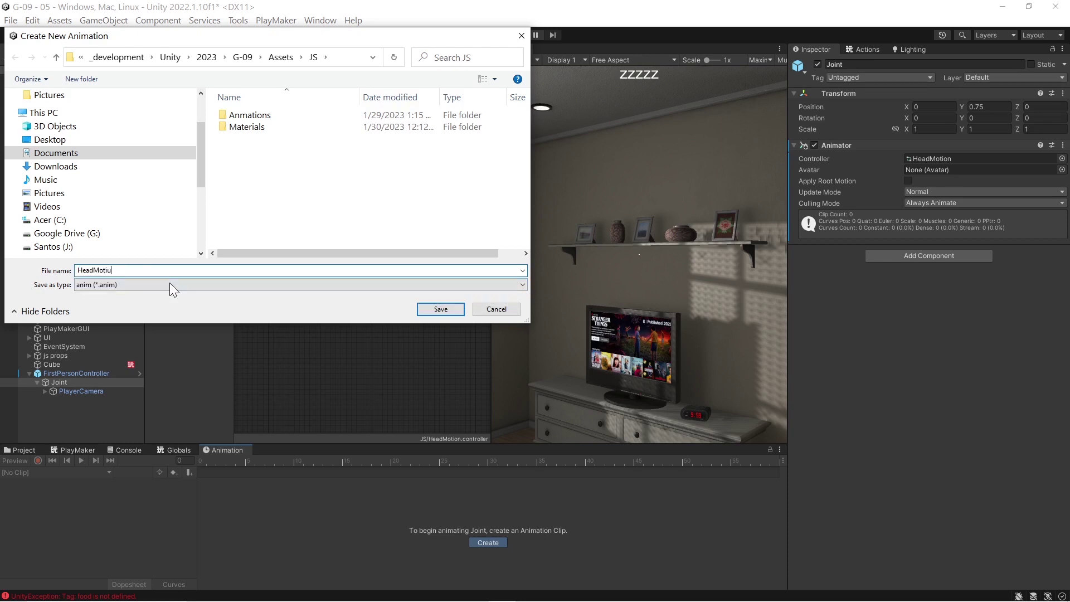
{"action": "key", "text": "BackSpace"}
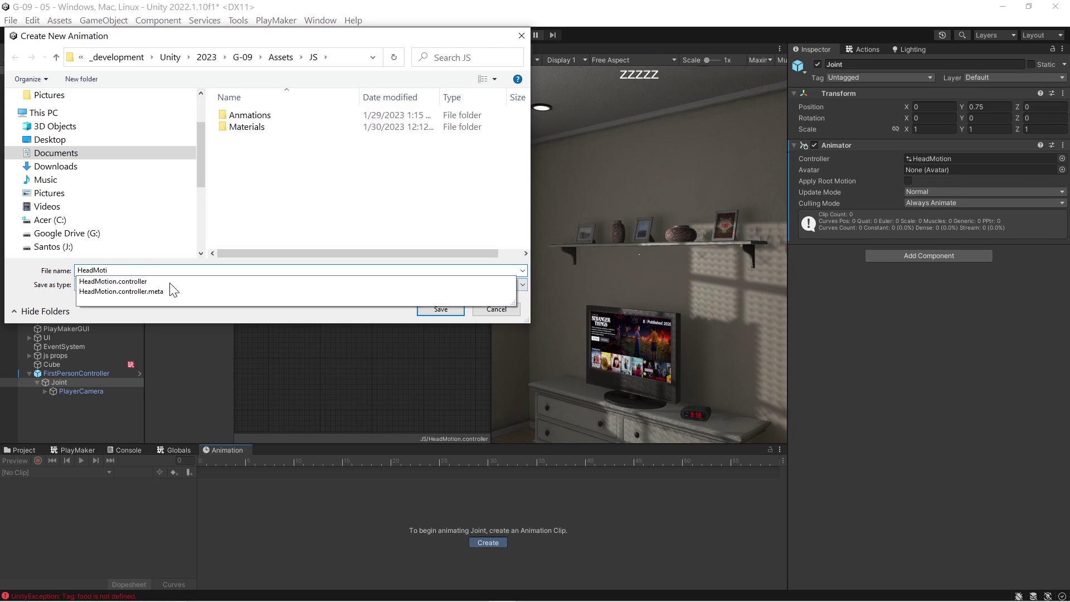
{"action": "type", "text": "on"}
{"action": "key", "text": "Return"}
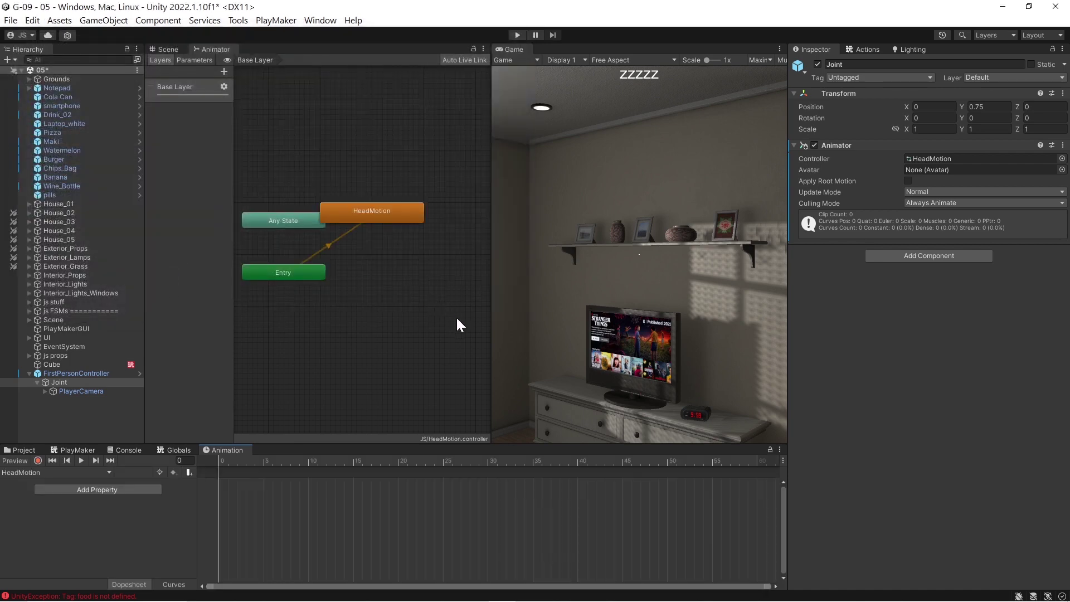
- Move the HeadMotion state below Entry, reselect Joint, and switch on keyframe recording
{"action": "left_click_drag", "start_coordinate": [368, 204], "coordinate": [312, 329]}
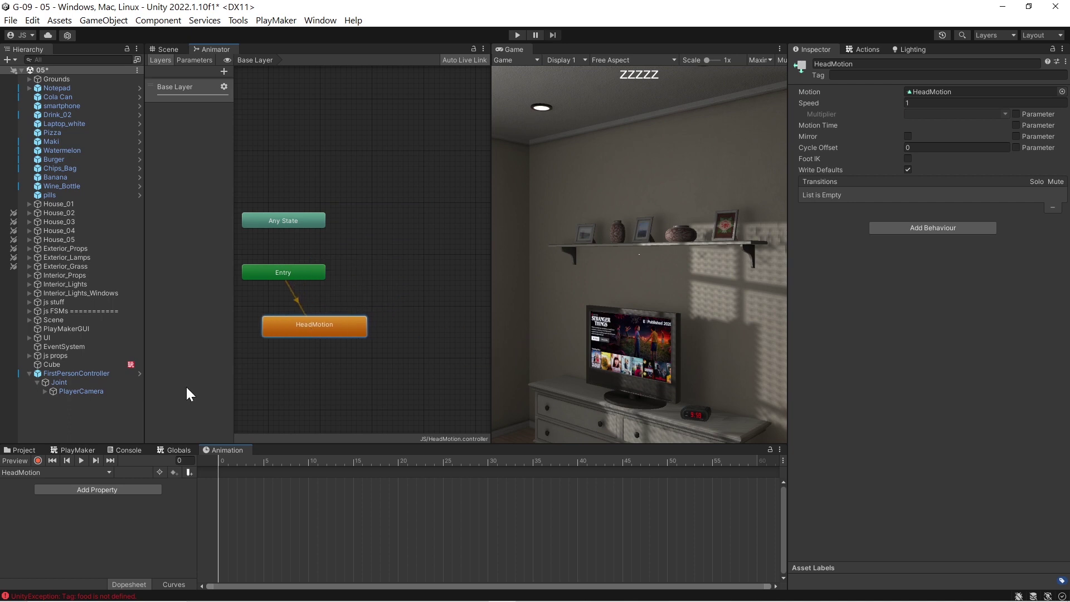
{"action": "left_click", "coordinate": [59, 382]}
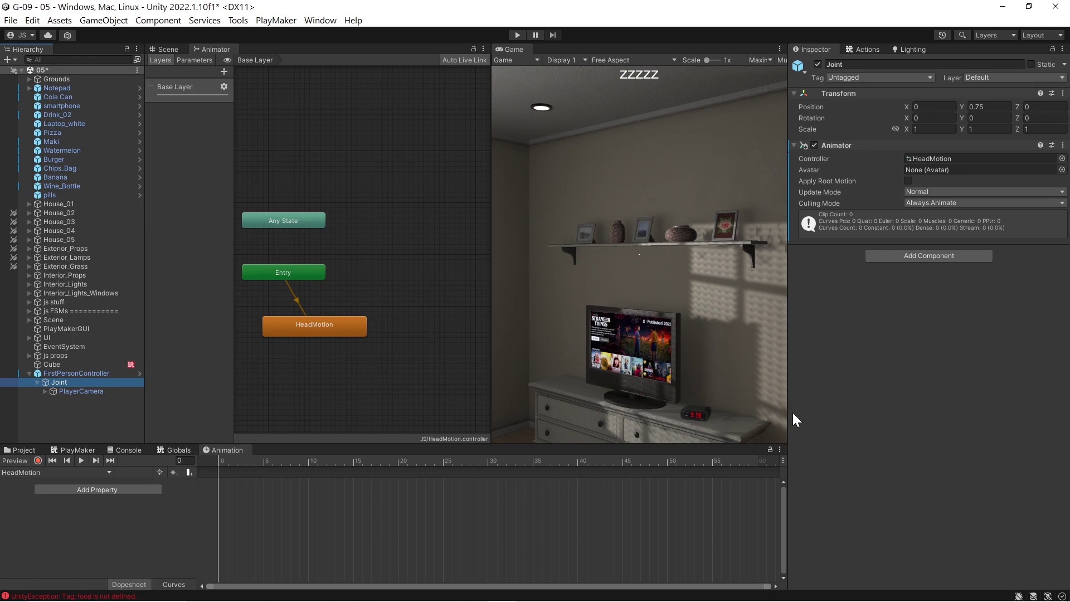
{"action": "left_click_drag", "start_coordinate": [788, 444], "coordinate": [792, 442]}
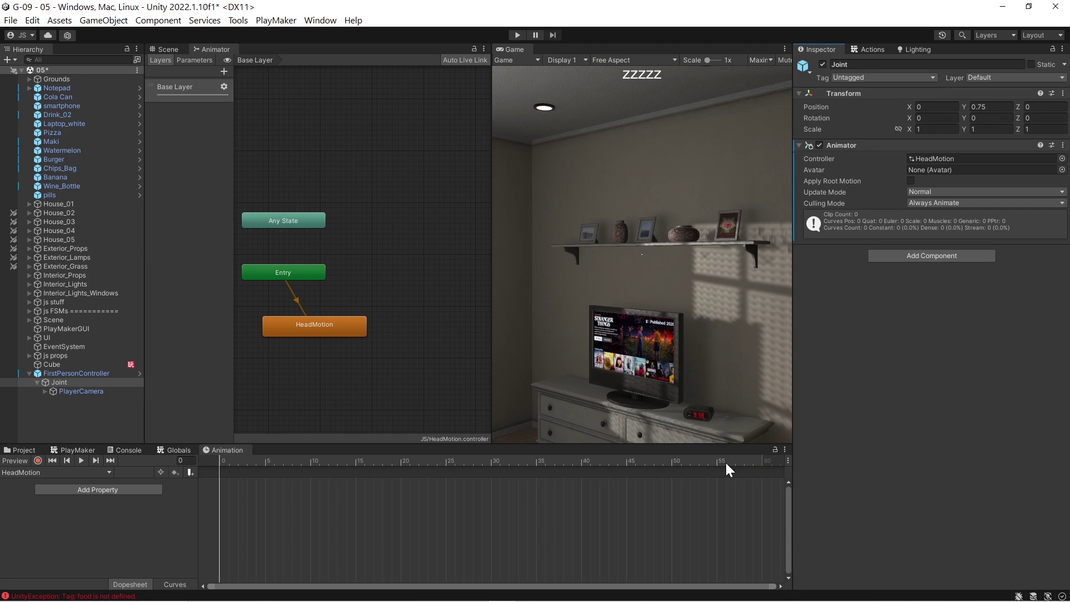
{"action": "left_click", "coordinate": [38, 460]}
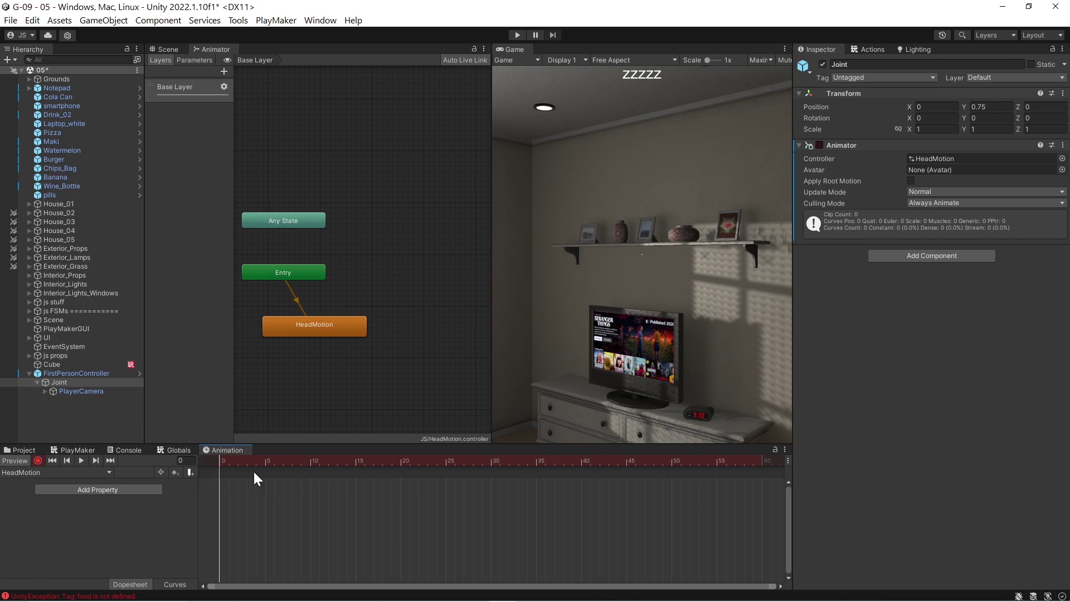
- Key the Joint's Position Y at 0.7 mid-clip
{"action": "left_click_drag", "start_coordinate": [253, 470], "coordinate": [490, 470]}
{"action": "left_click", "coordinate": [964, 105]}
{"action": "left_click_drag", "start_coordinate": [965, 104], "coordinate": [965, 104]}
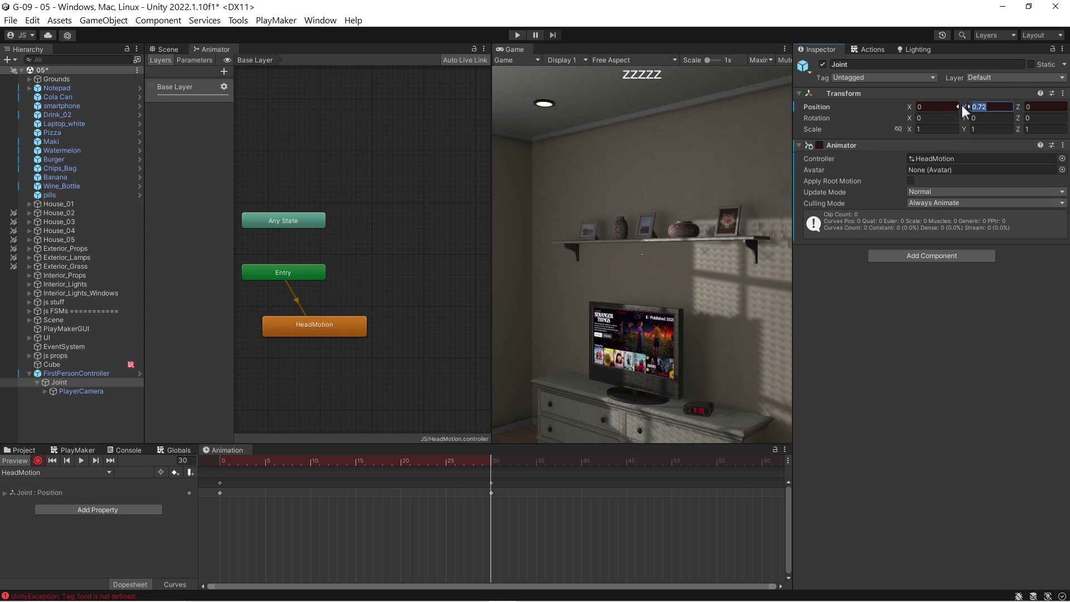
{"action": "left_click_drag", "start_coordinate": [964, 103], "coordinate": [961, 104]}
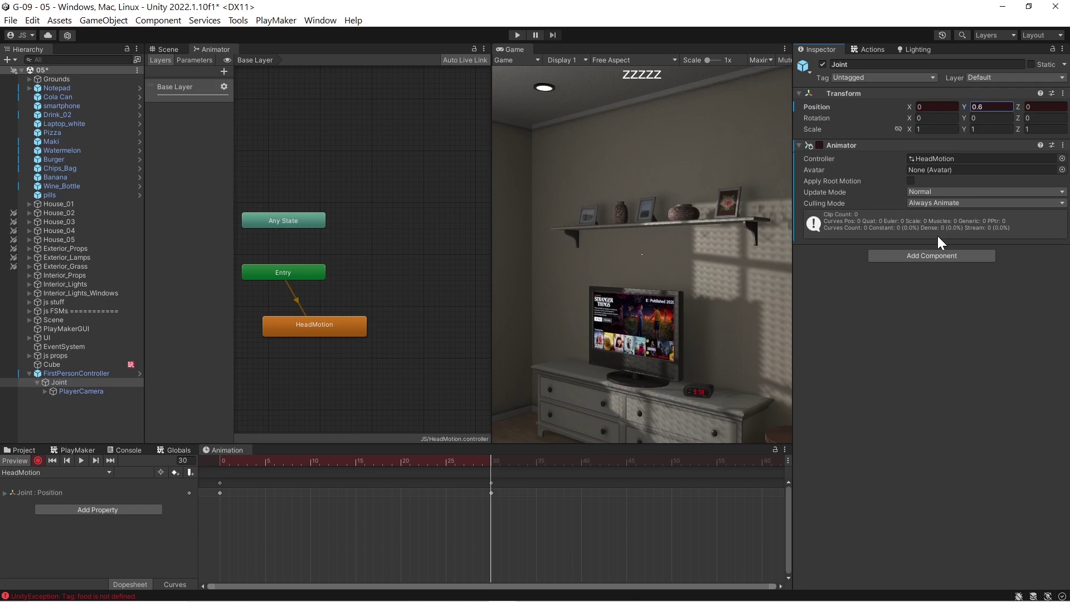
{"action": "key", "text": "ctrl+z"}
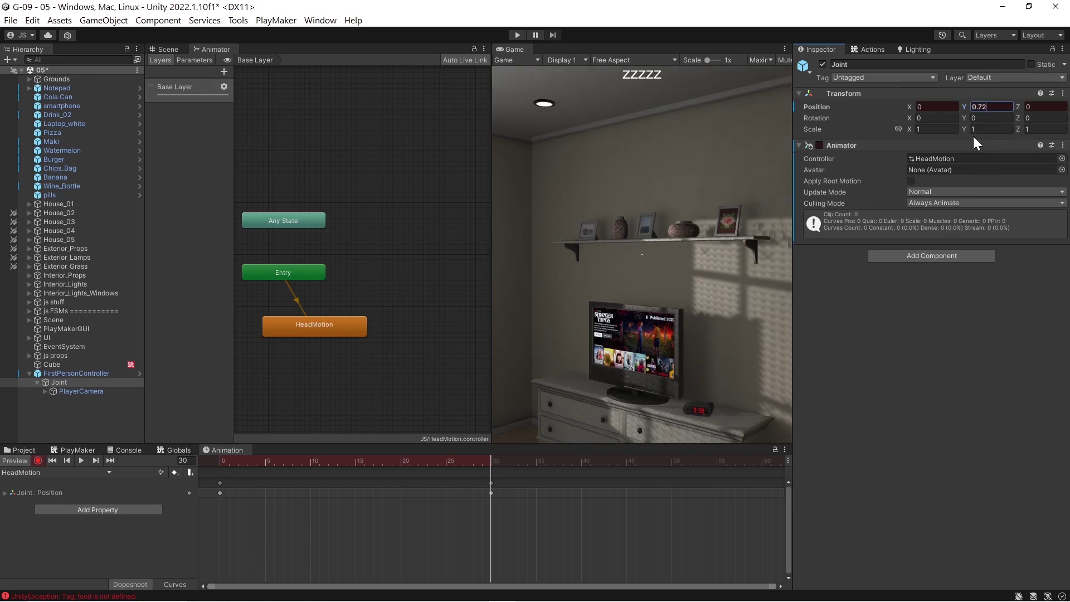
{"action": "key", "text": "BackSpace"}
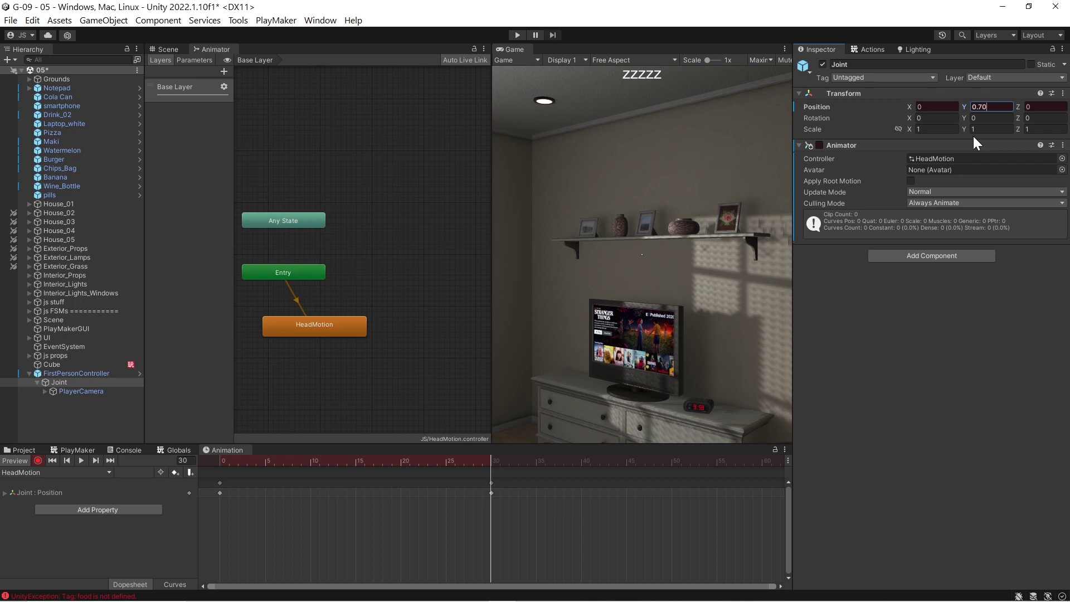
- Key the Joint's height at the clip's end frame 60 and preview the dip
{"action": "left_click_drag", "start_coordinate": [485, 454], "coordinate": [763, 473]}
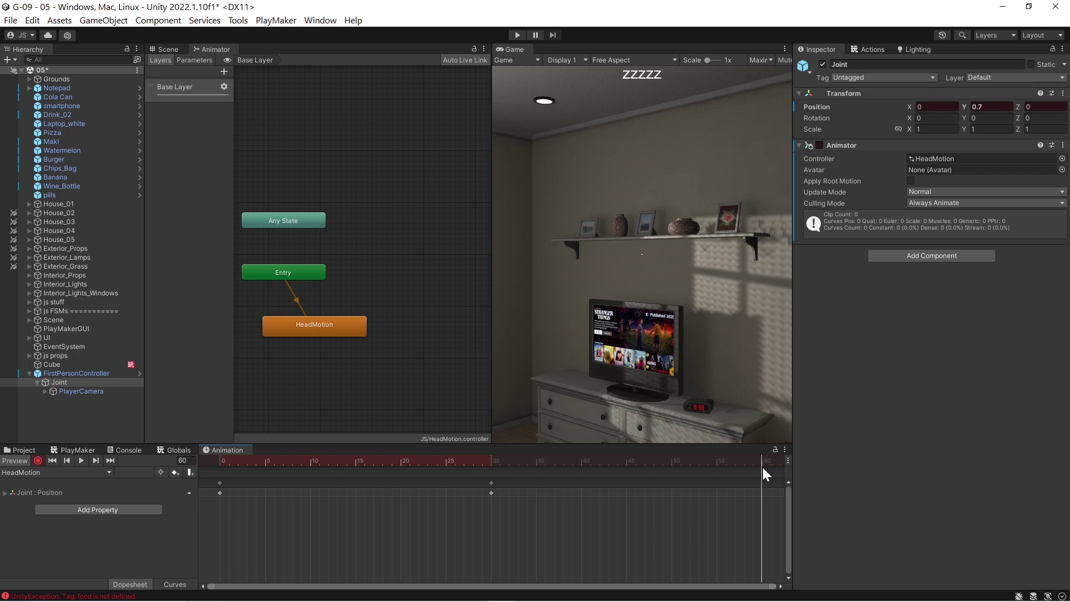
{"action": "left_click", "coordinate": [999, 105]}
{"action": "left_click_drag", "start_coordinate": [761, 458], "coordinate": [184, 463]}
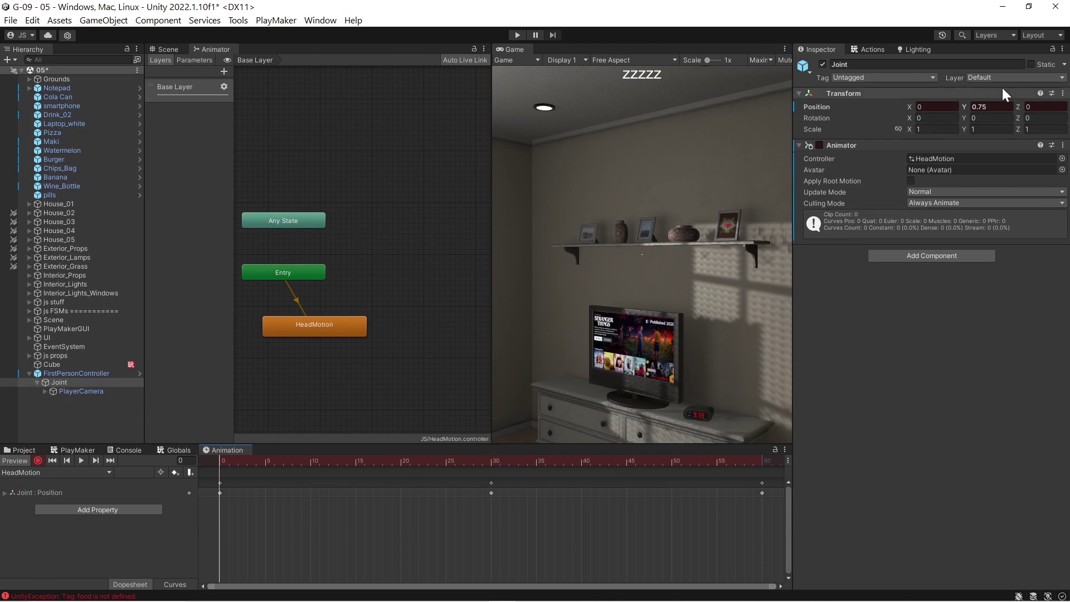
- Key Rotation X at 0.17 on frame 0 and Rotation Z at 0 on frame 60
{"action": "left_click", "coordinate": [935, 118]}
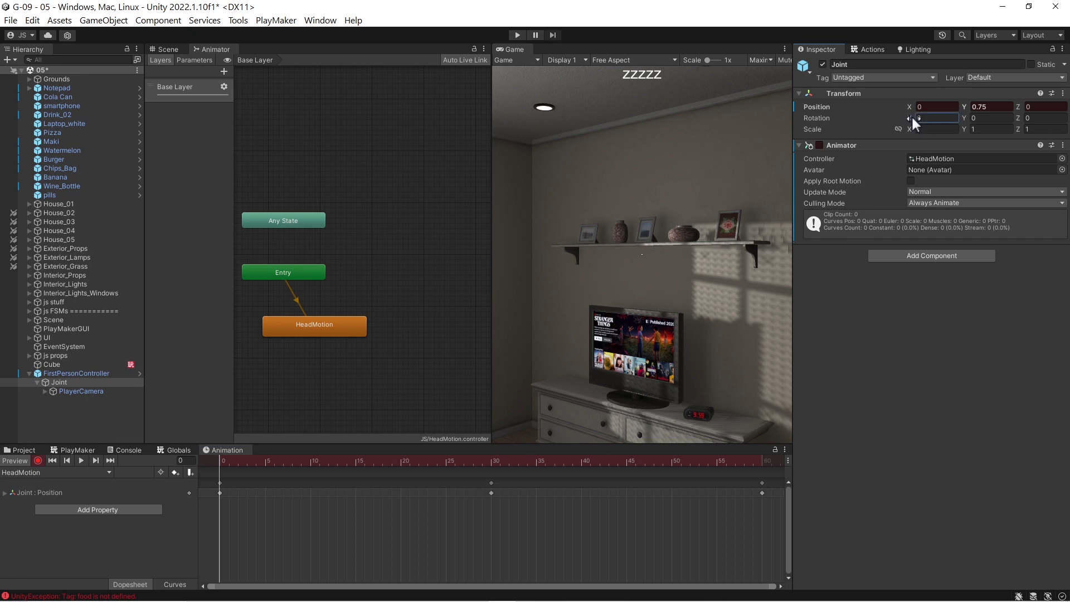
{"action": "left_click_drag", "start_coordinate": [912, 118], "coordinate": [915, 114]}
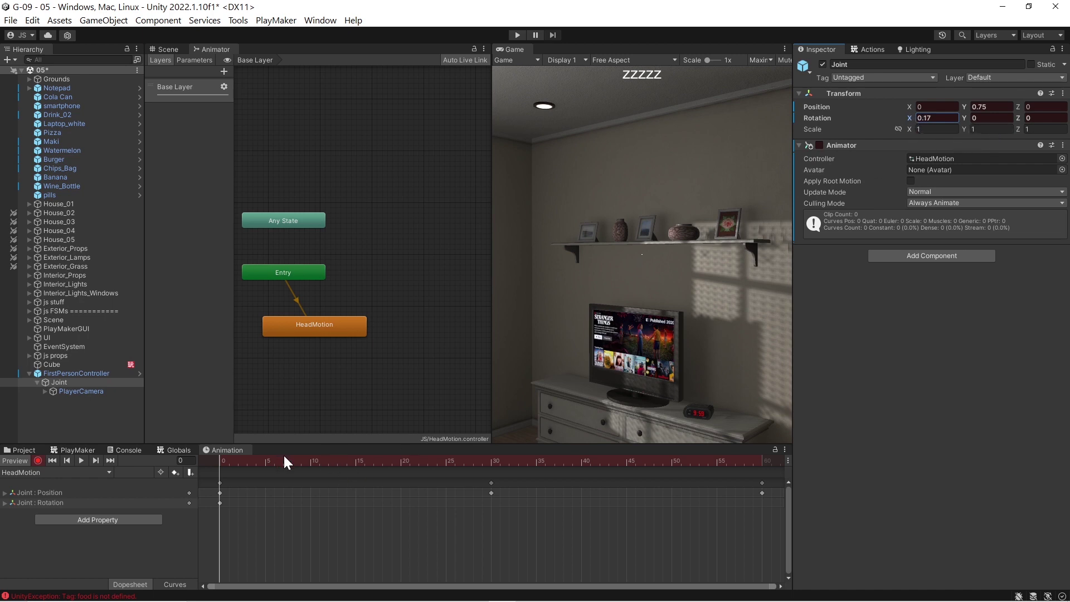
{"action": "left_click_drag", "start_coordinate": [222, 458], "coordinate": [763, 461]}
{"action": "left_click", "coordinate": [1041, 117]}
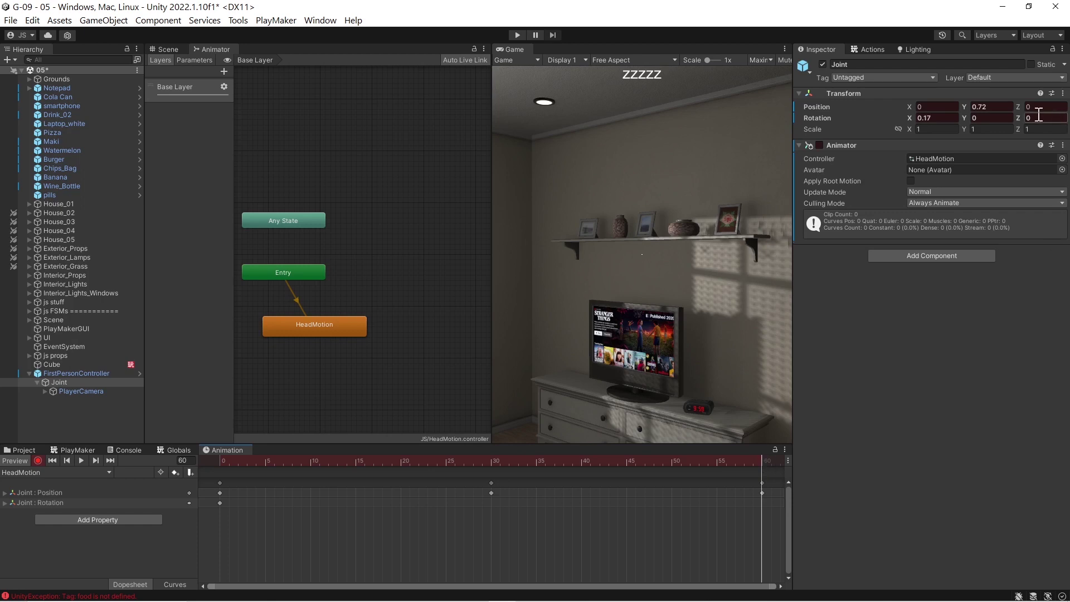
{"action": "type", "text": "0"}
{"action": "left_click_drag", "start_coordinate": [761, 461], "coordinate": [490, 456]}
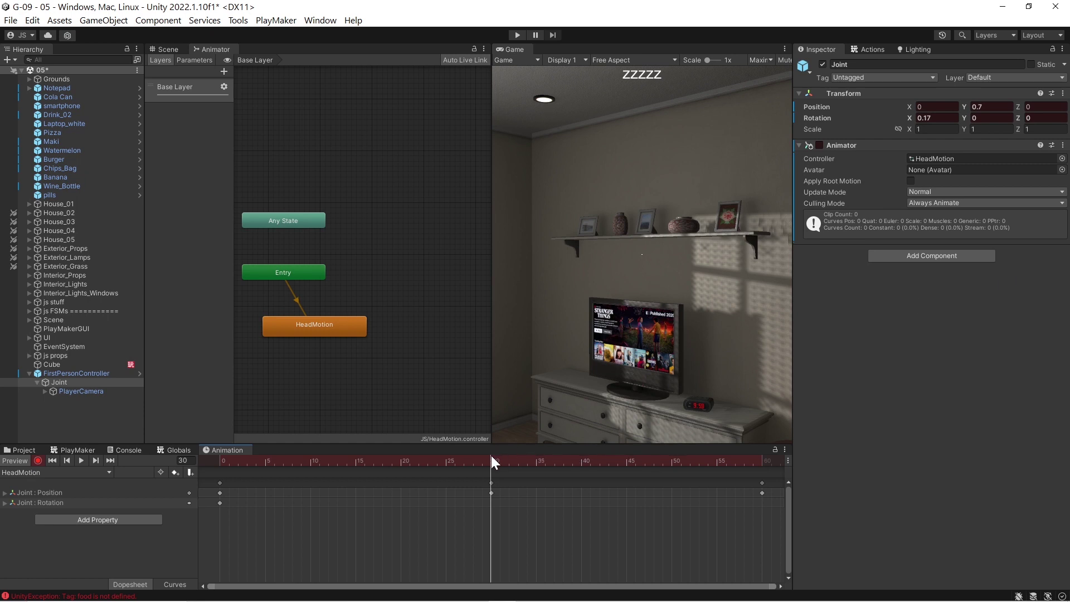
- Add further X rotation keys around frames 30 and 16, entering values like 0.739 and 0.15
{"action": "left_click", "coordinate": [921, 117]}
{"action": "type", "text": "45"}
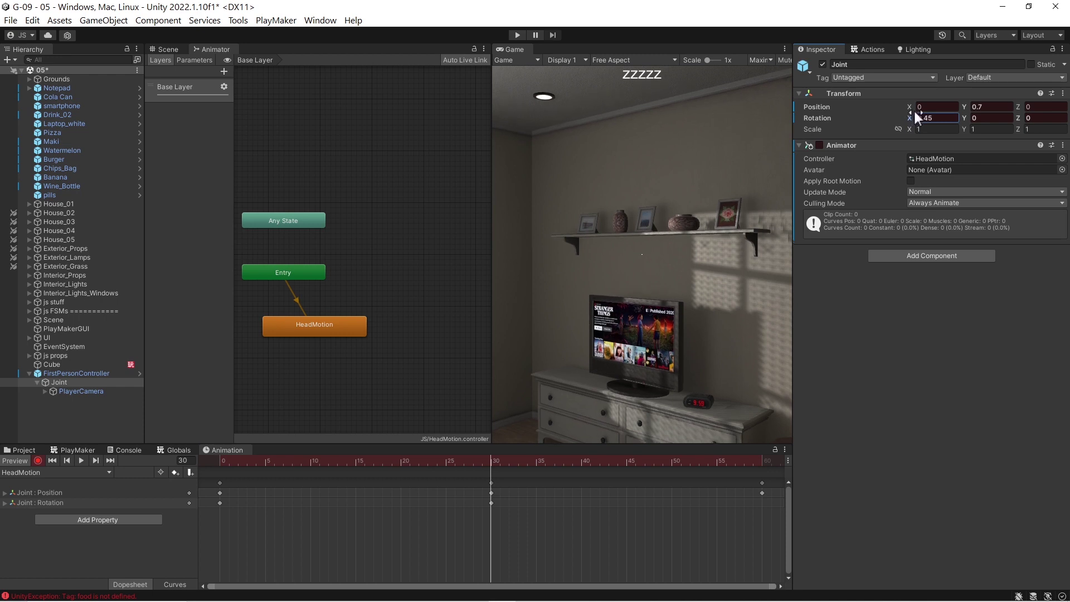
{"action": "left_click_drag", "start_coordinate": [483, 462], "coordinate": [366, 463]}
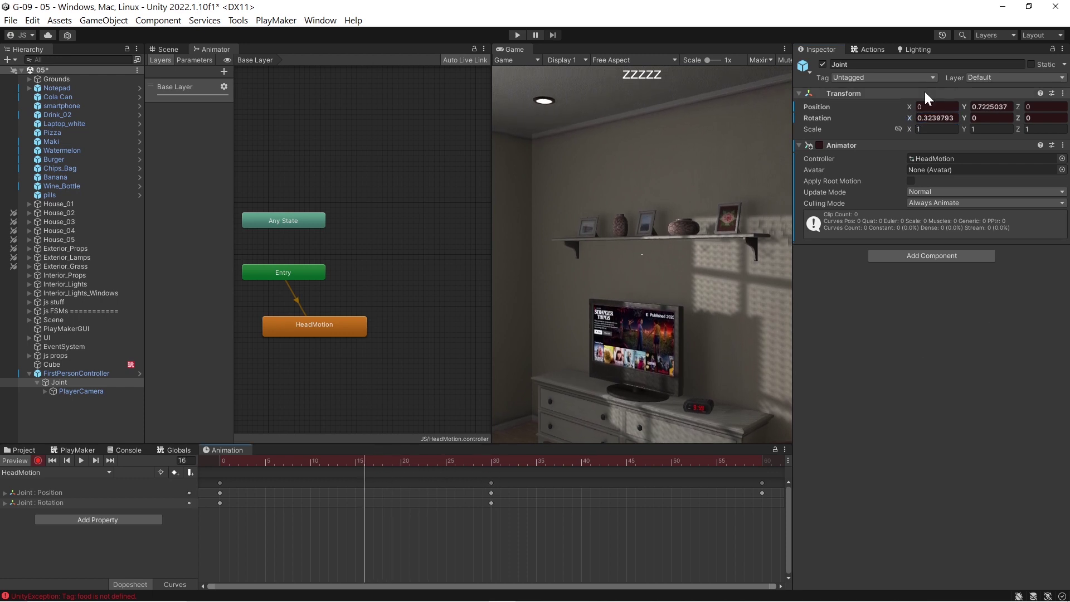
{"action": "left_click_drag", "start_coordinate": [913, 117], "coordinate": [931, 118]}
{"action": "left_click", "coordinate": [181, 460]}
{"action": "type", "text": "0.739"}
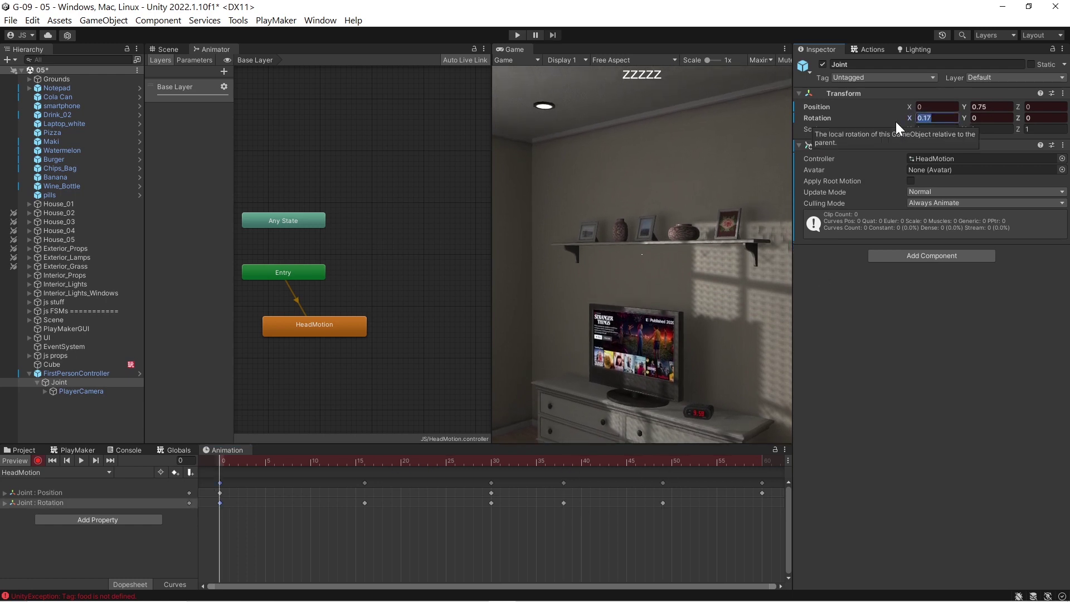
{"action": "left_click", "coordinate": [992, 117]}
{"action": "type", "text": "0.15"}
{"action": "key", "text": "Return"}
- Key Rotation X at -0.03 on frame 41, then rewind to frame 0 to review
{"action": "left_click_drag", "start_coordinate": [310, 460], "coordinate": [587, 461]}
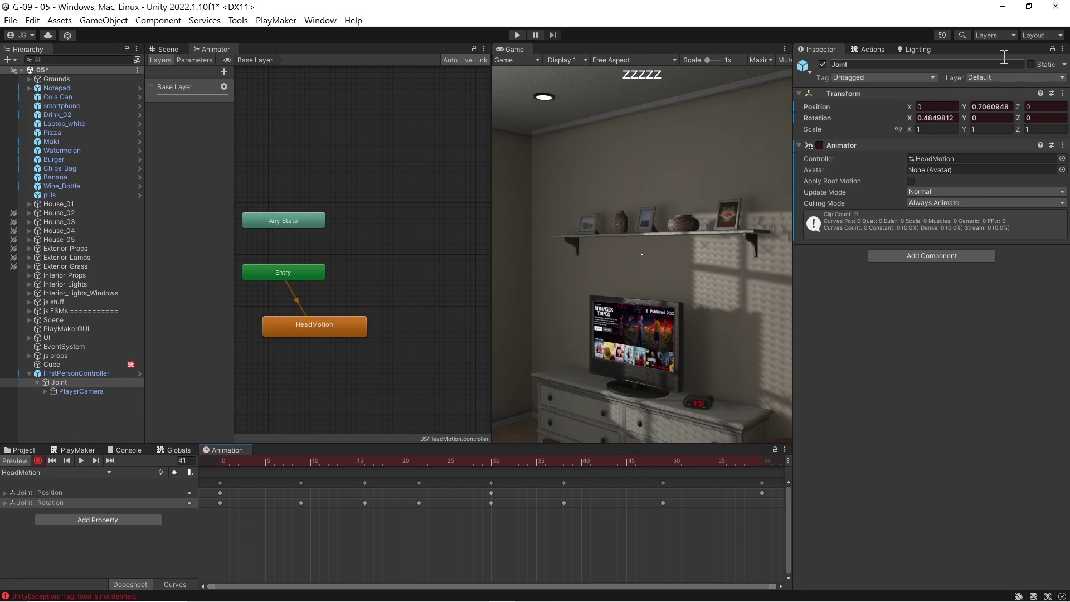
{"action": "left_click", "coordinate": [937, 118]}
{"action": "type", "text": "-0.03"}
{"action": "left_click", "coordinate": [978, 118]}
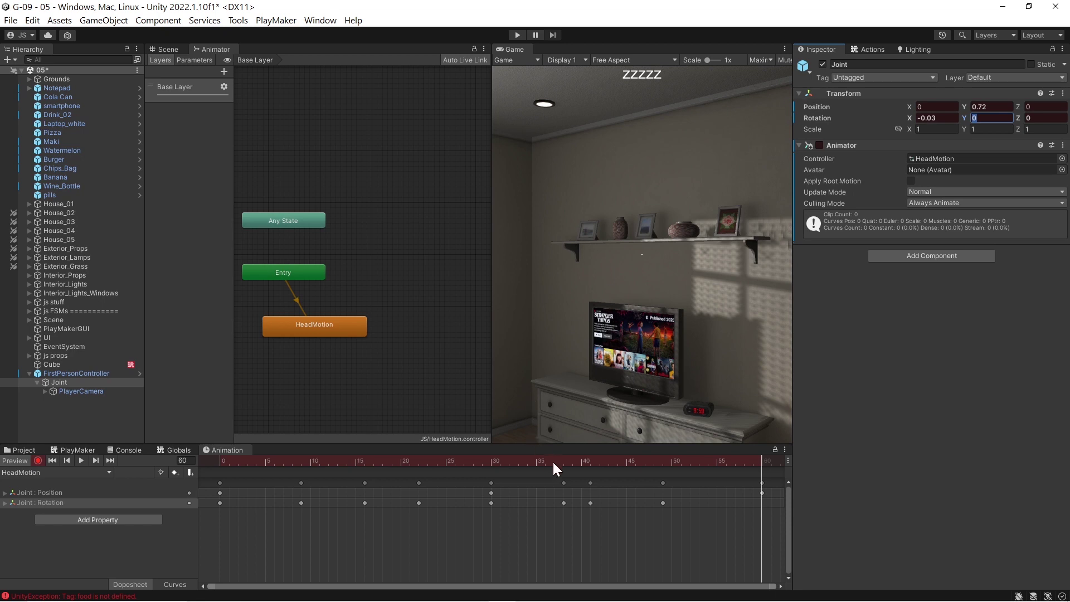
{"action": "left_click_drag", "start_coordinate": [561, 460], "coordinate": [125, 463]}
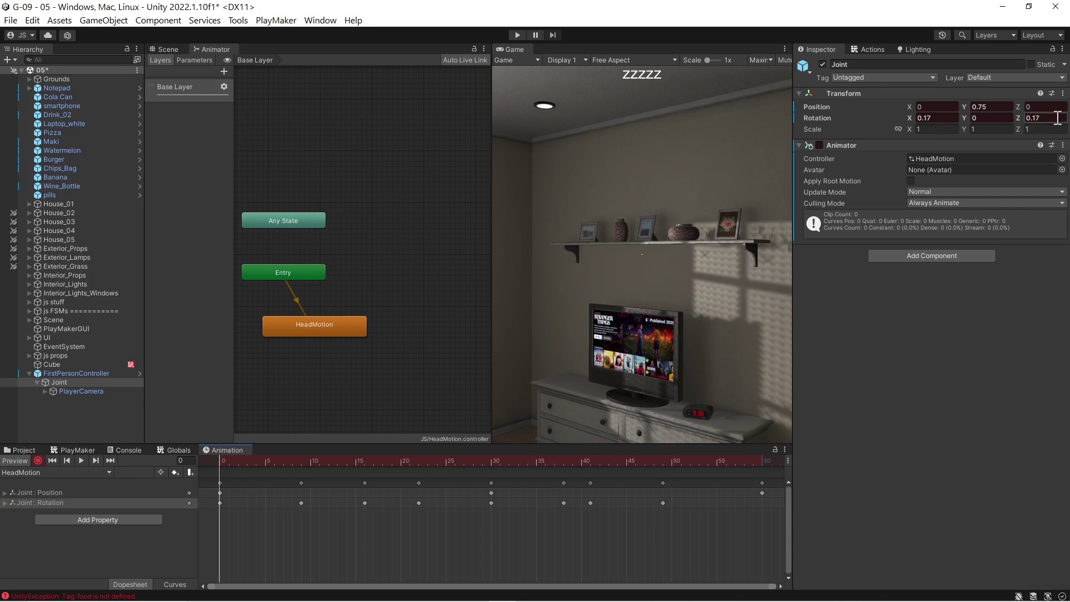
- Key Rotation Z at 0.7 on frame 5 and -0.39 on frame 15
{"action": "left_click_drag", "start_coordinate": [220, 461], "coordinate": [266, 463]}
{"action": "left_click", "coordinate": [1026, 117]}
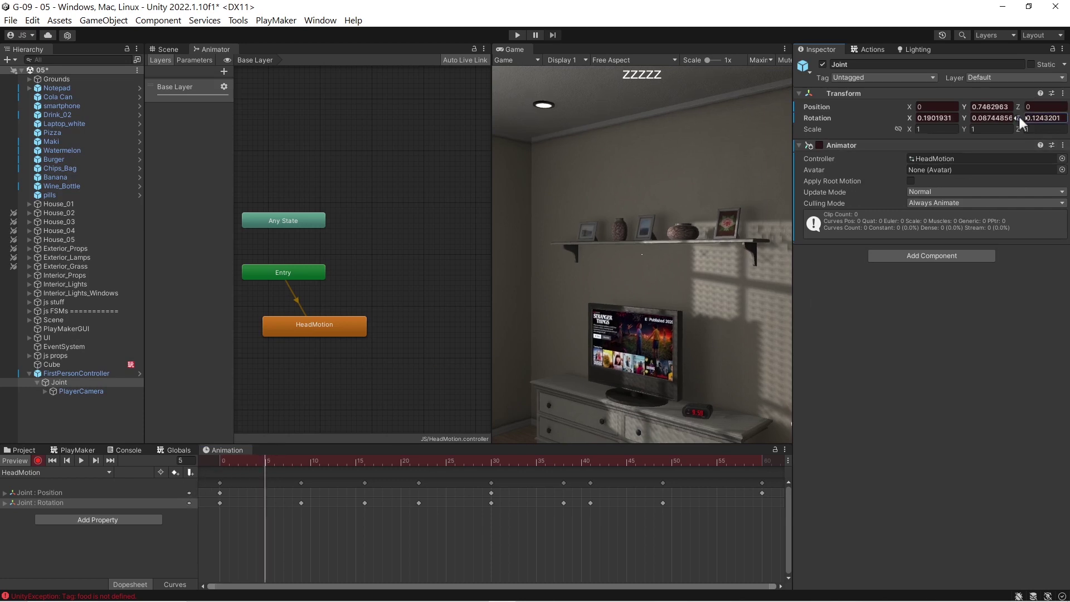
{"action": "type", "text": "0.48"}
{"action": "key", "text": "BackSpace"}
{"action": "key", "text": "BackSpace"}
{"action": "type", "text": "7"}
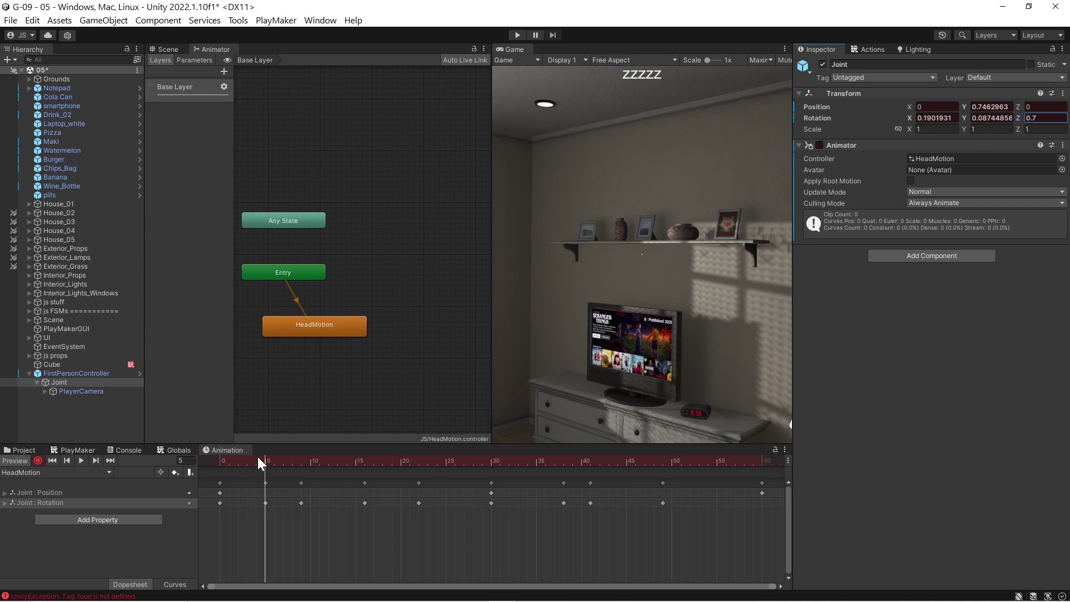
{"action": "left_click_drag", "start_coordinate": [258, 458], "coordinate": [353, 458]}
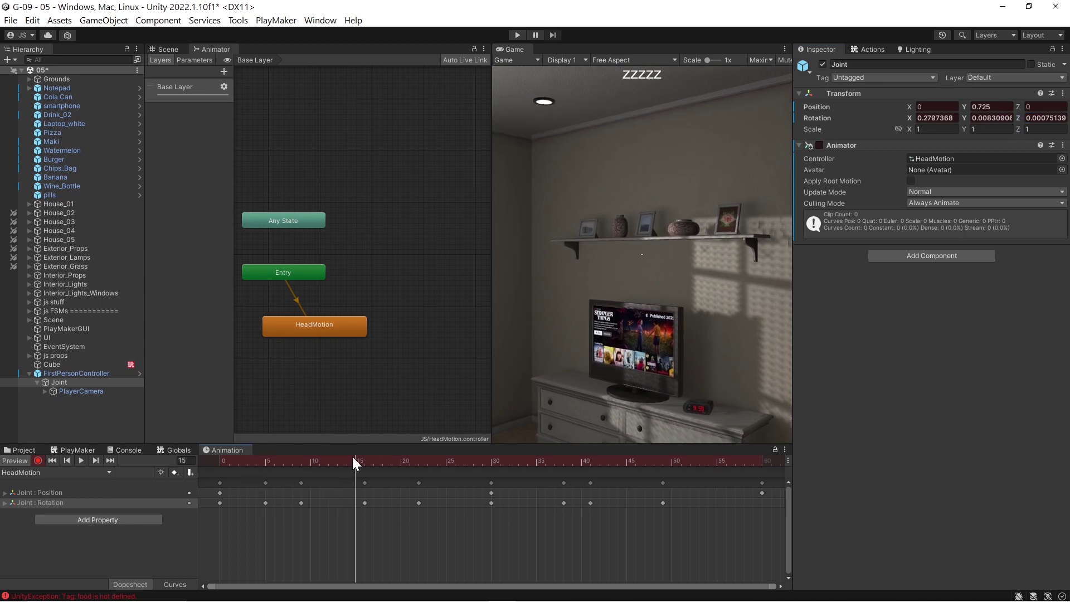
{"action": "left_click", "coordinate": [1025, 118]}
{"action": "type", "text": "-0.39"}
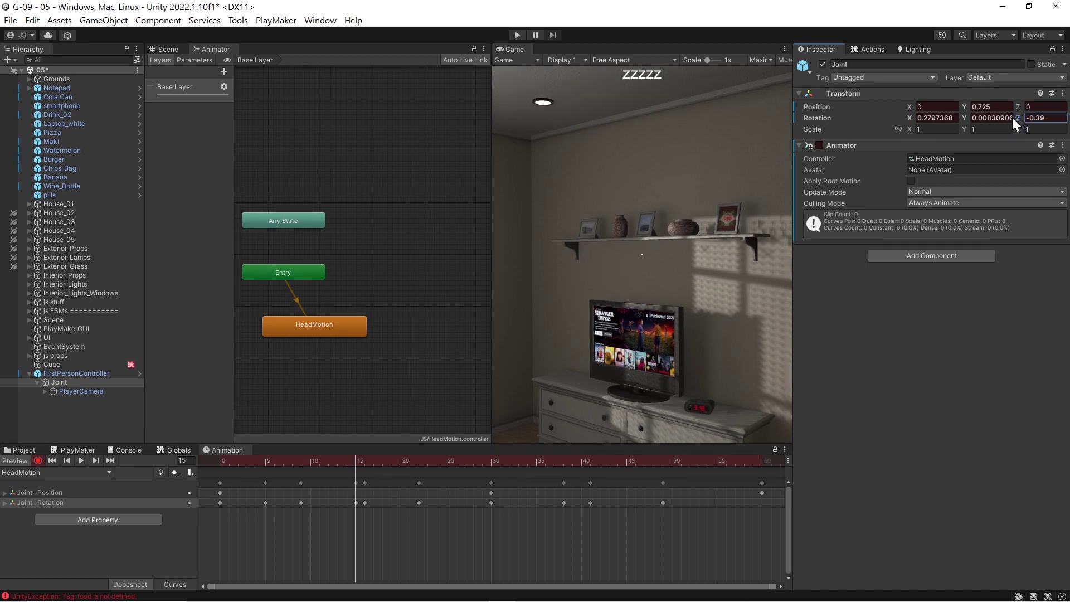
{"action": "left_click", "coordinate": [356, 464]}
- Key Rotation Z at 0.15 on frame 32 and 0.18 on frame 50, then preview the ending
{"action": "left_click_drag", "start_coordinate": [459, 462], "coordinate": [509, 456]}
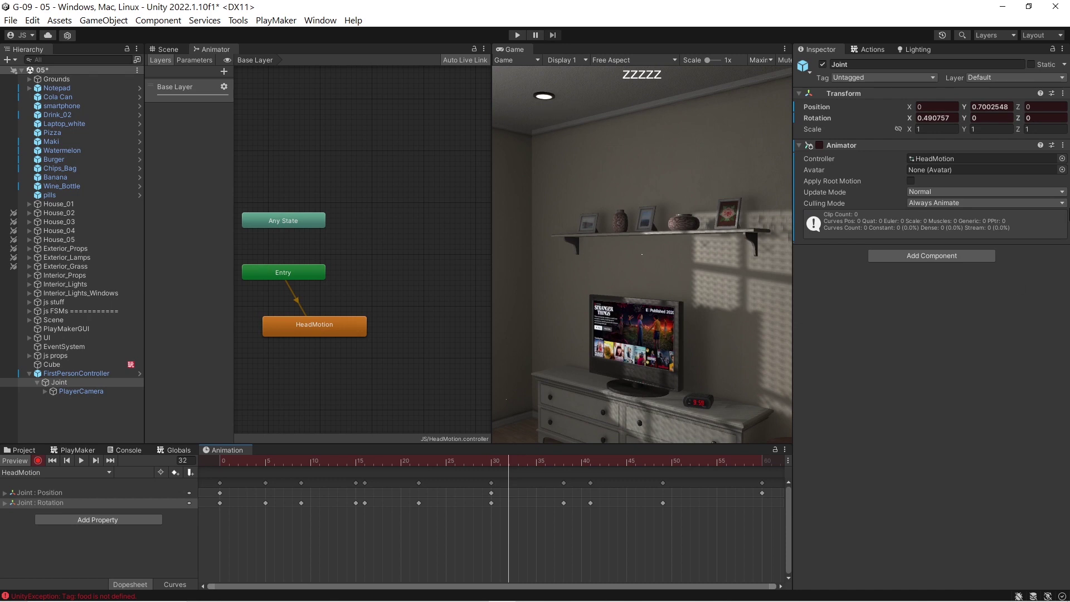
{"action": "left_click", "coordinate": [1020, 117]}
{"action": "type", "text": "0.15"}
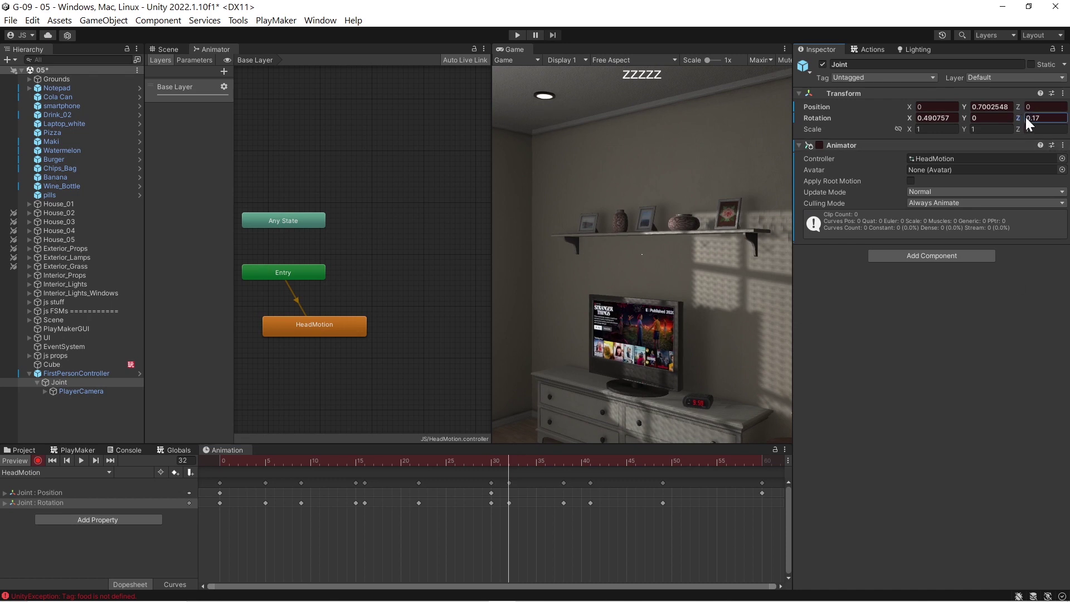
{"action": "key", "text": "Return"}
{"action": "left_click_drag", "start_coordinate": [512, 466], "coordinate": [673, 466]}
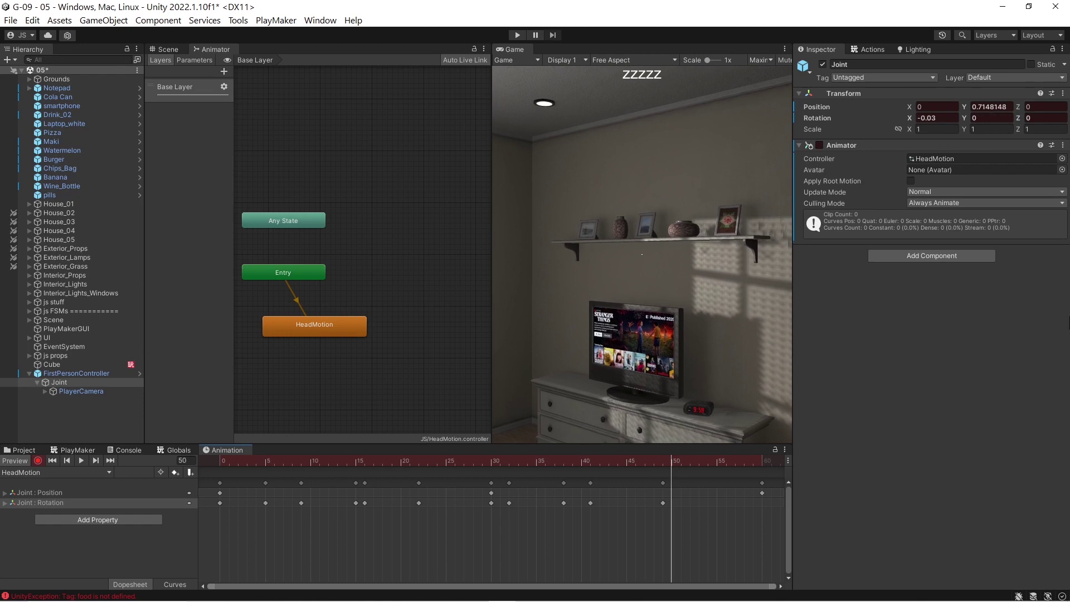
{"action": "left_click", "coordinate": [1018, 117]}
{"action": "left_click_drag", "start_coordinate": [1021, 117], "coordinate": [1023, 117]}
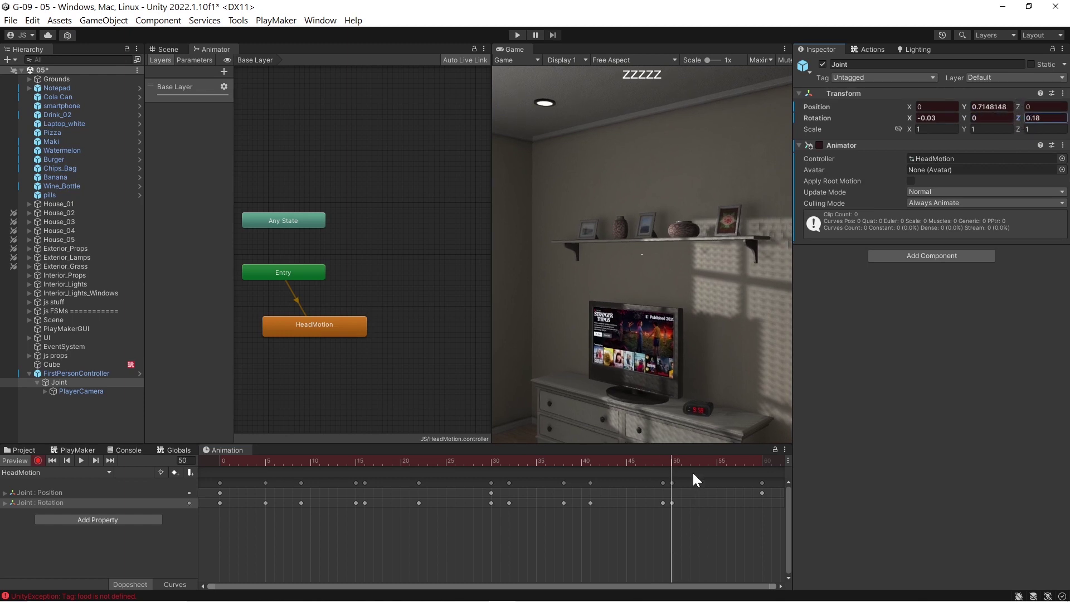
{"action": "left_click_drag", "start_coordinate": [674, 463], "coordinate": [767, 466]}
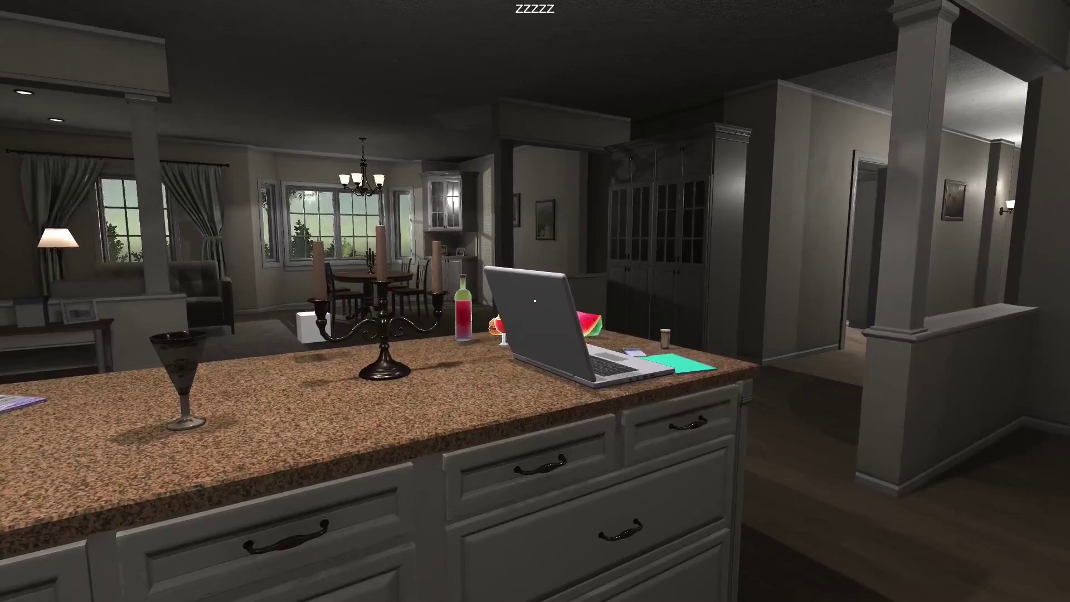